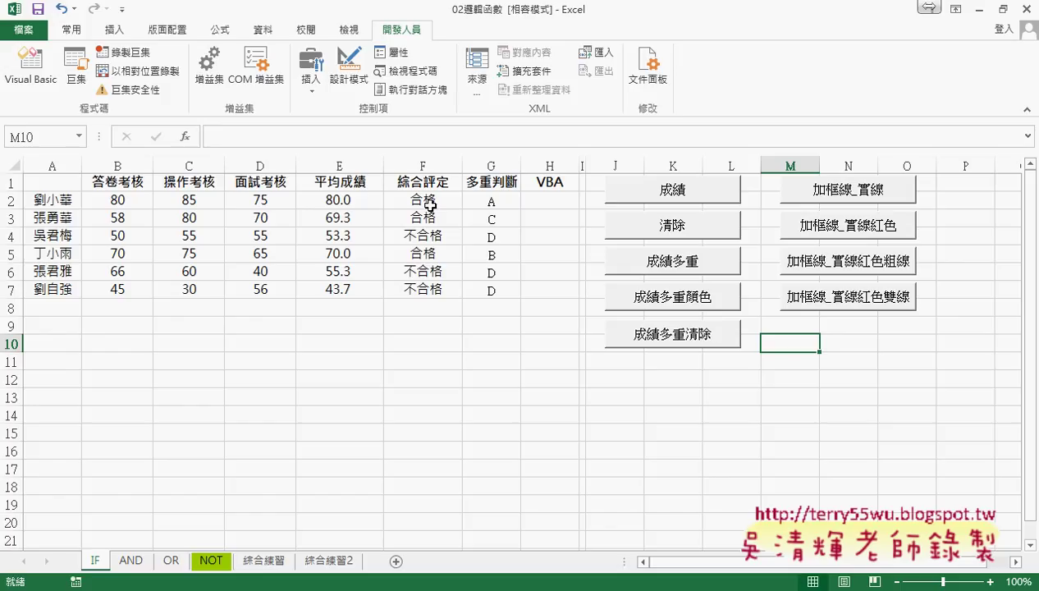
- Inspect the F2 and G2 formulas, fill H2:H7 via the 成績多重 macro, then clear it with 清除
click(423, 201)
click(492, 206)
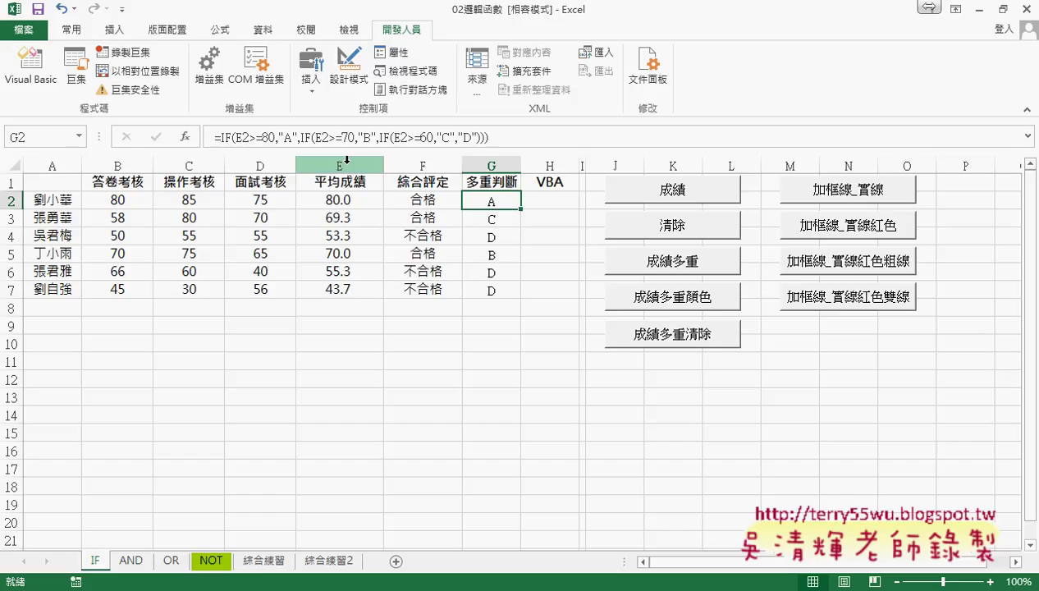
click(535, 202)
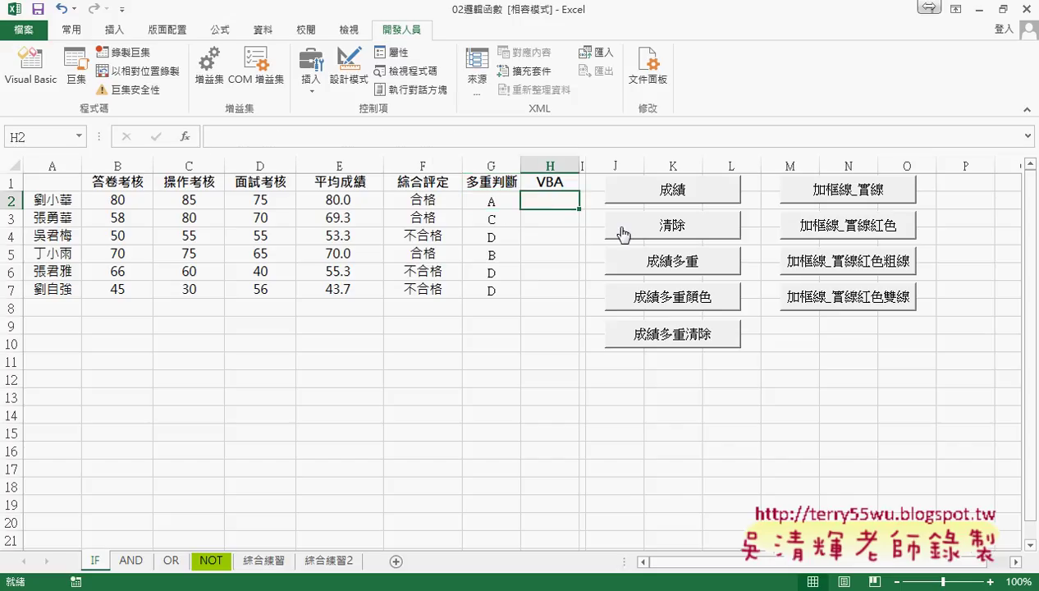
click(697, 263)
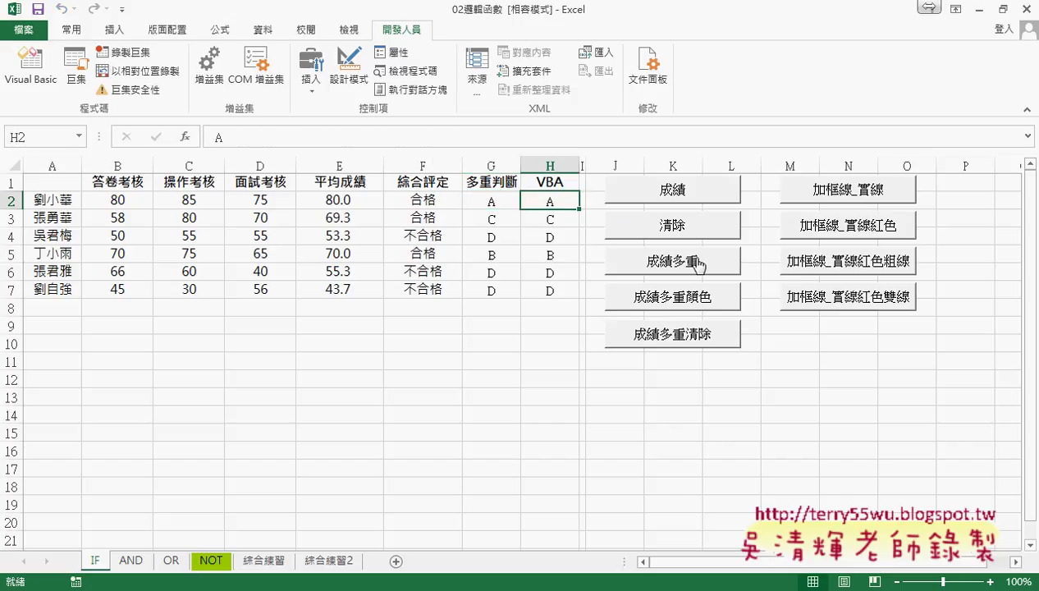
click(673, 227)
- Enter =成績函數多重(E2) in H2 from the user-defined function category, returning grade A
click(186, 137)
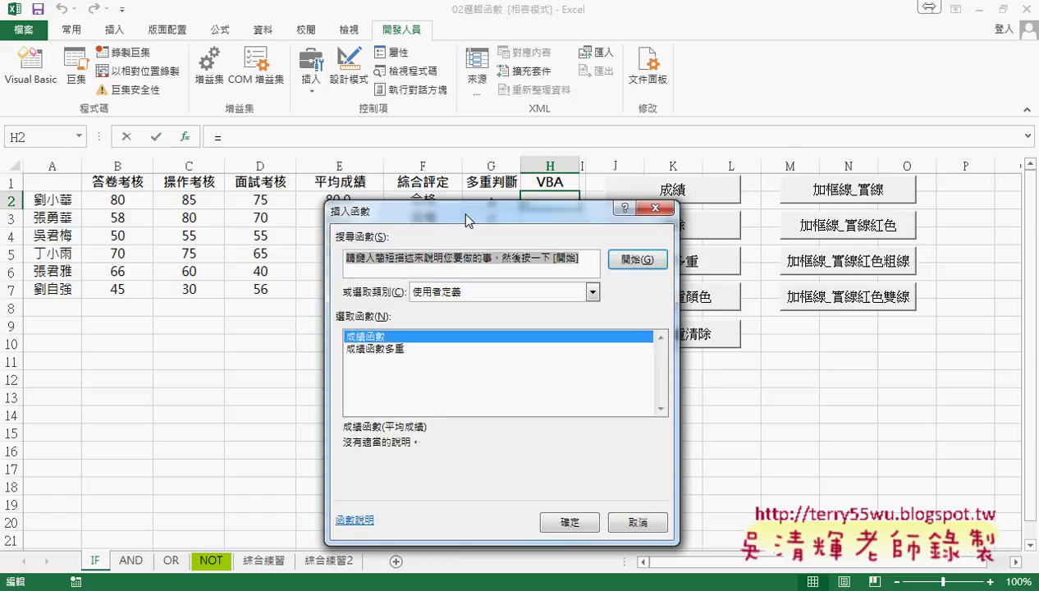
drag(458, 213, 687, 122)
click(709, 202)
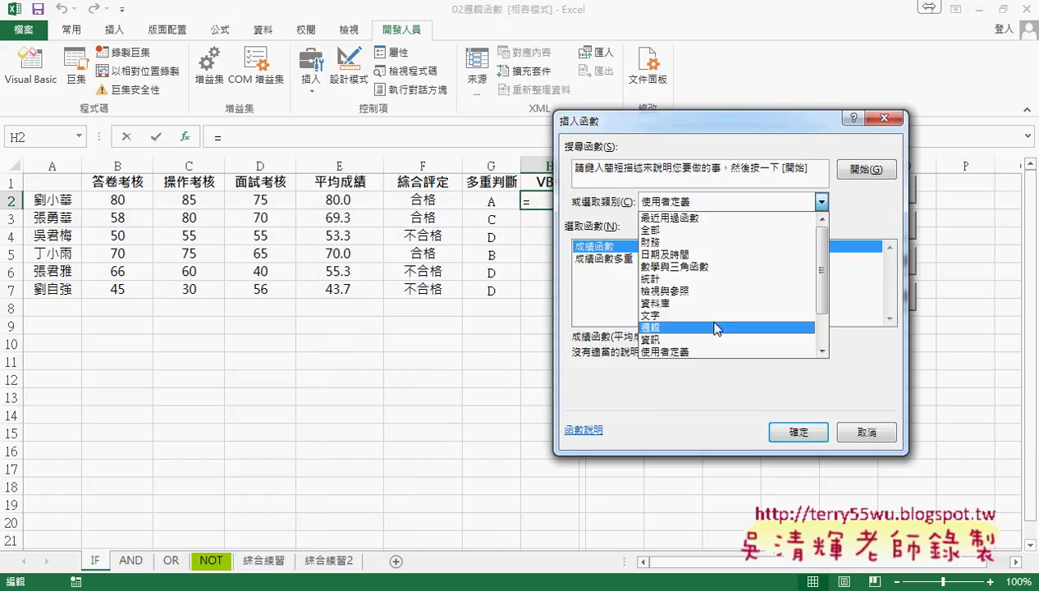
click(713, 354)
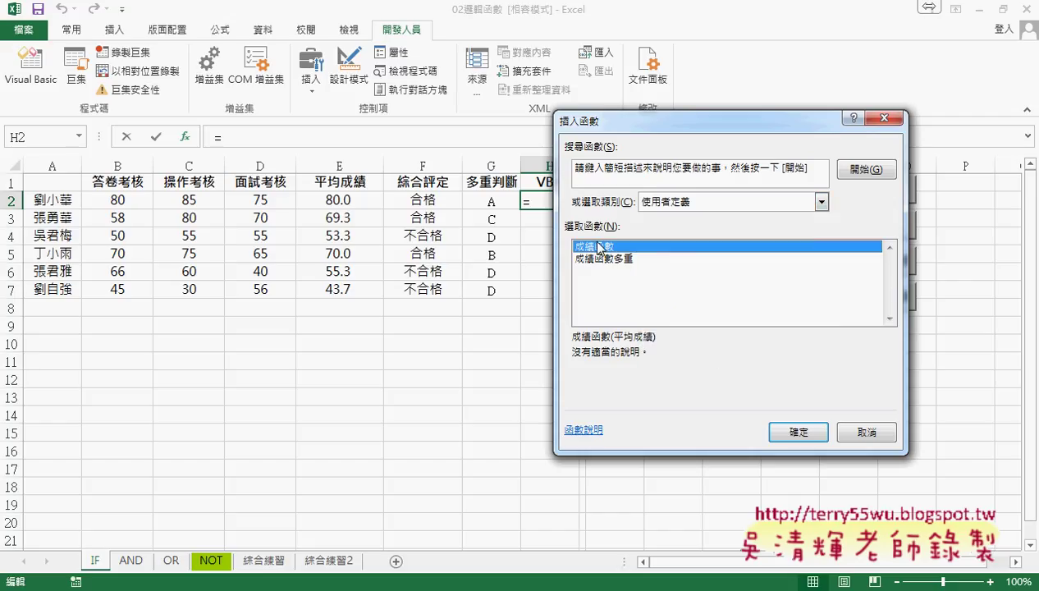
click(619, 259)
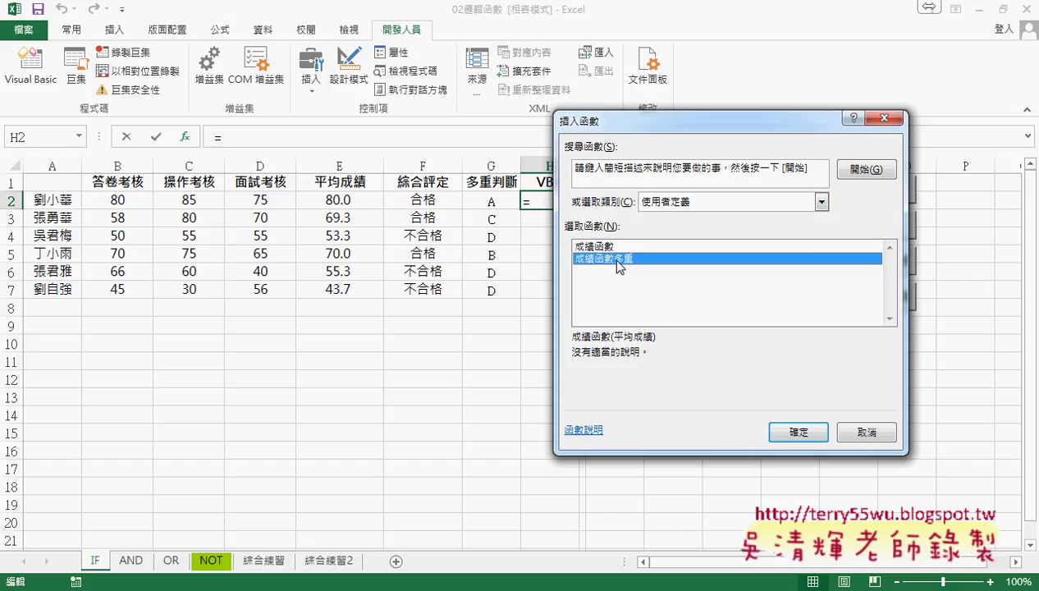
click(788, 432)
click(328, 200)
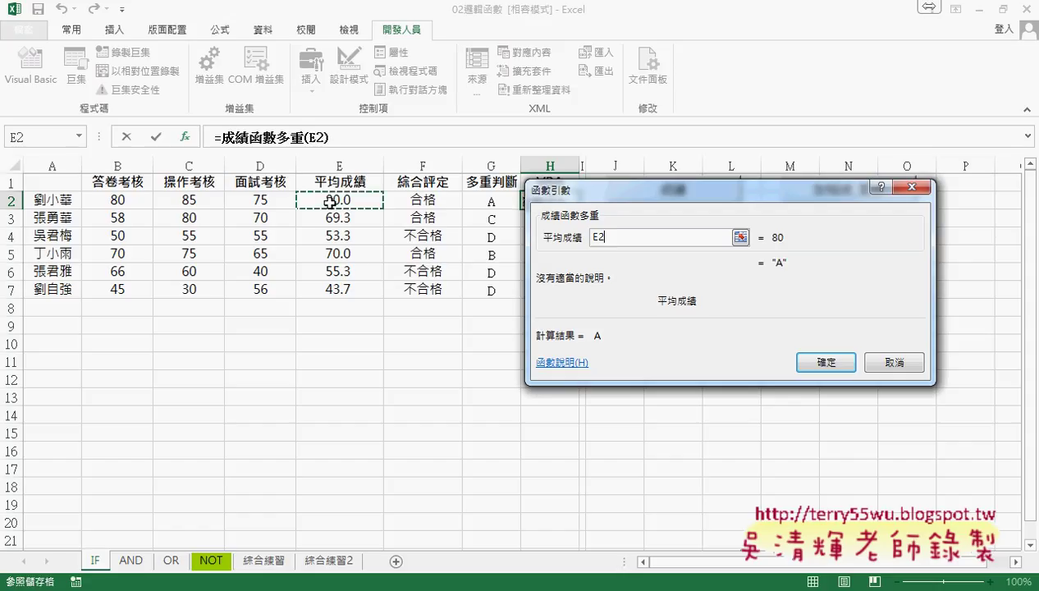
click(823, 361)
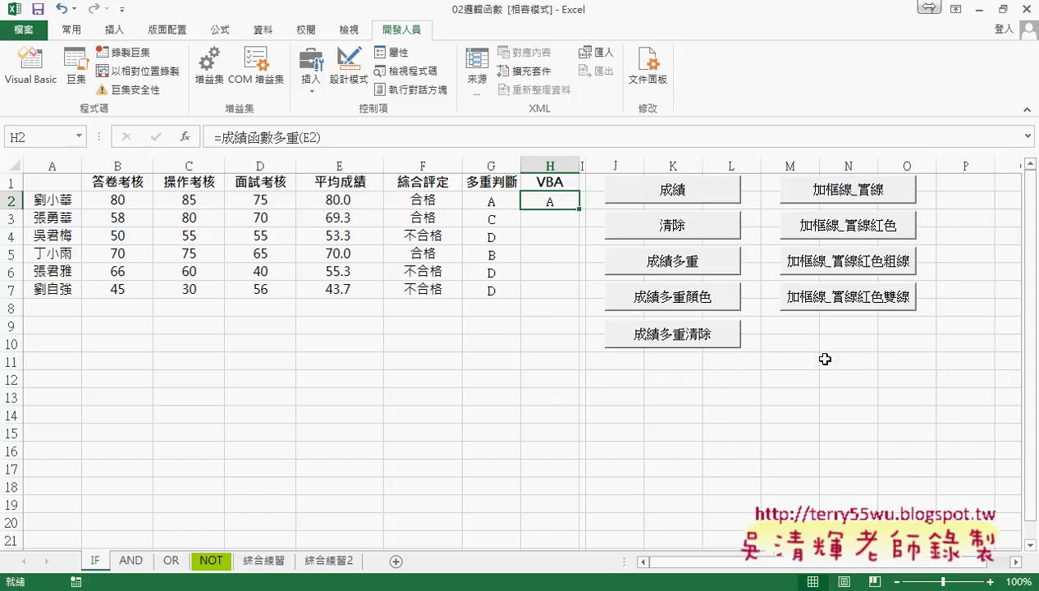
- Copy H2's formula down to H7, producing grades C, D, B, D, D, and reselect H2
drag(580, 211, 577, 298)
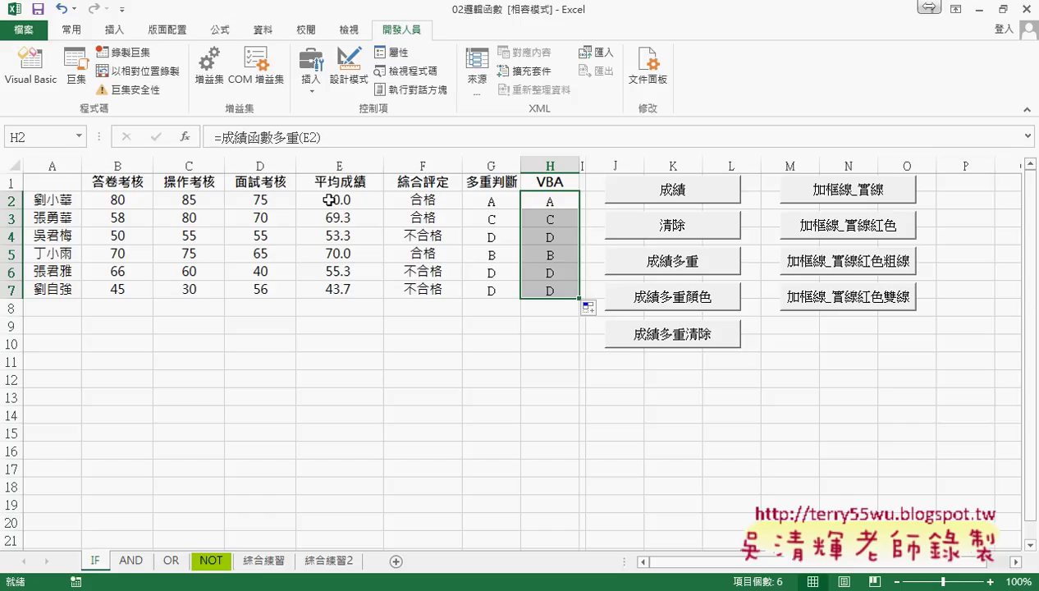
click(555, 200)
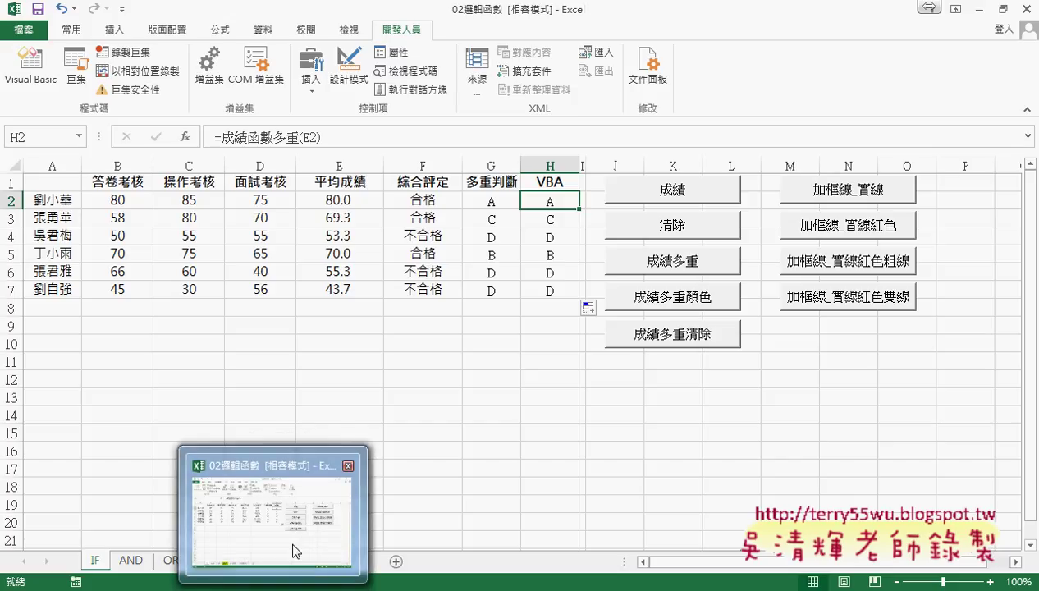
- Open the VBA editor, start a Function via Insert > Procedure, then cancel it to view Module1
click(31, 65)
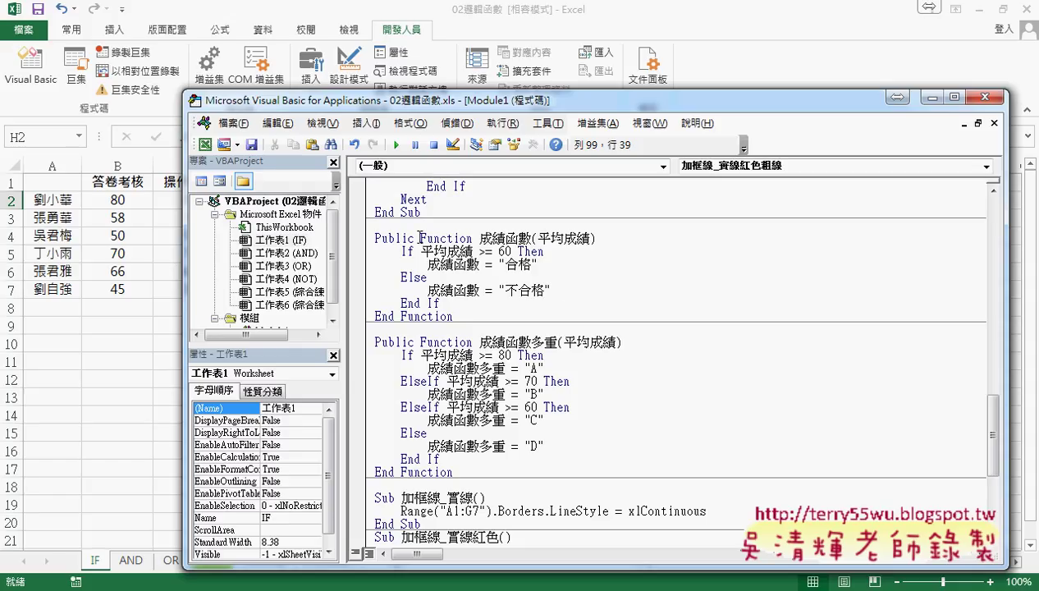
click(366, 122)
click(373, 141)
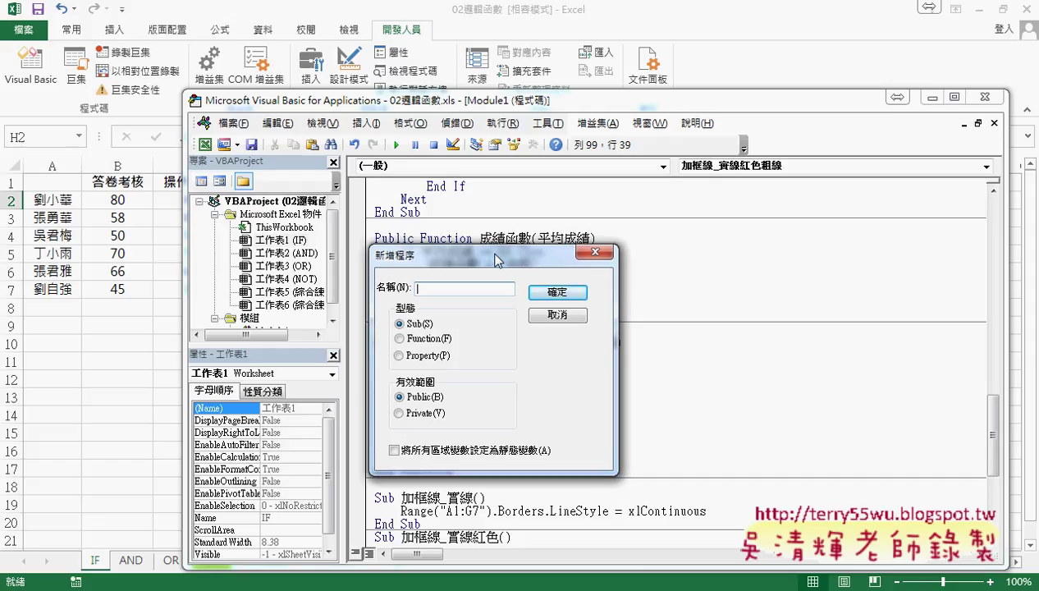
mouse_move(521, 132)
mouse_down()
mouse_move(498, 262)
mouse_move(702, 261)
mouse_up()
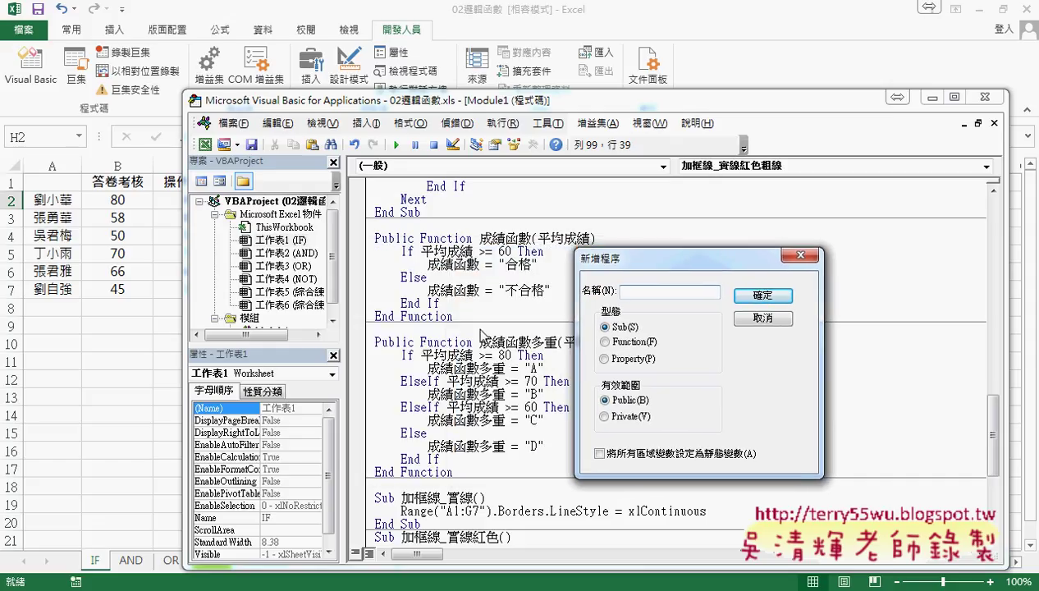
click(604, 342)
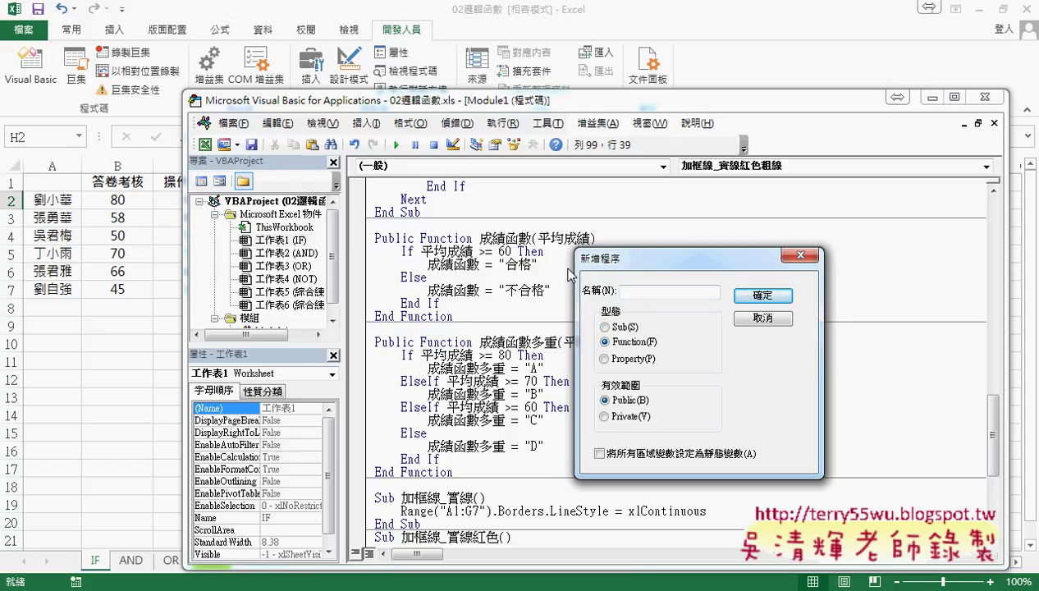
click(638, 293)
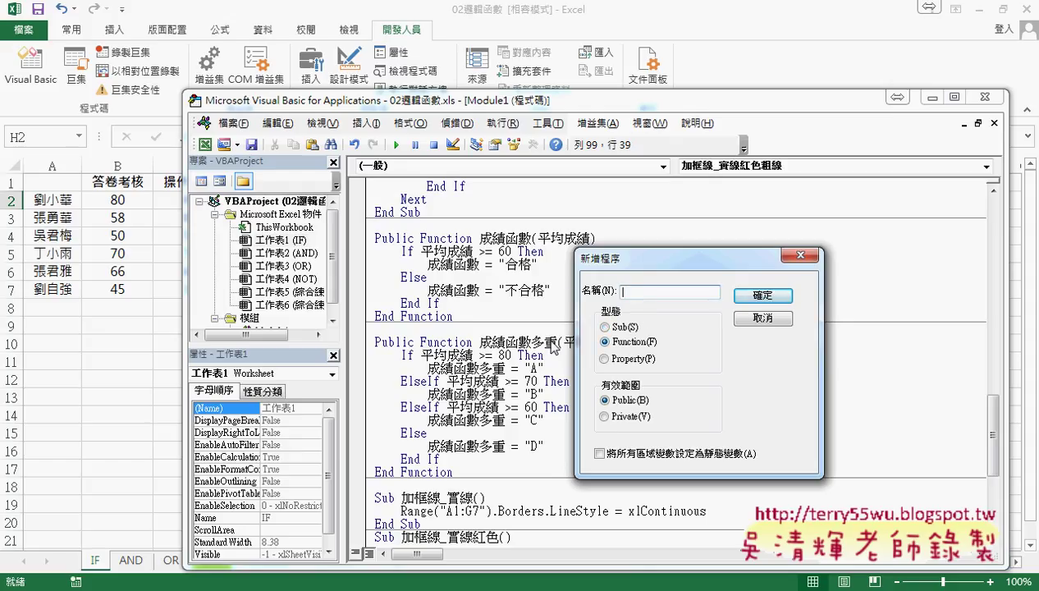
click(759, 317)
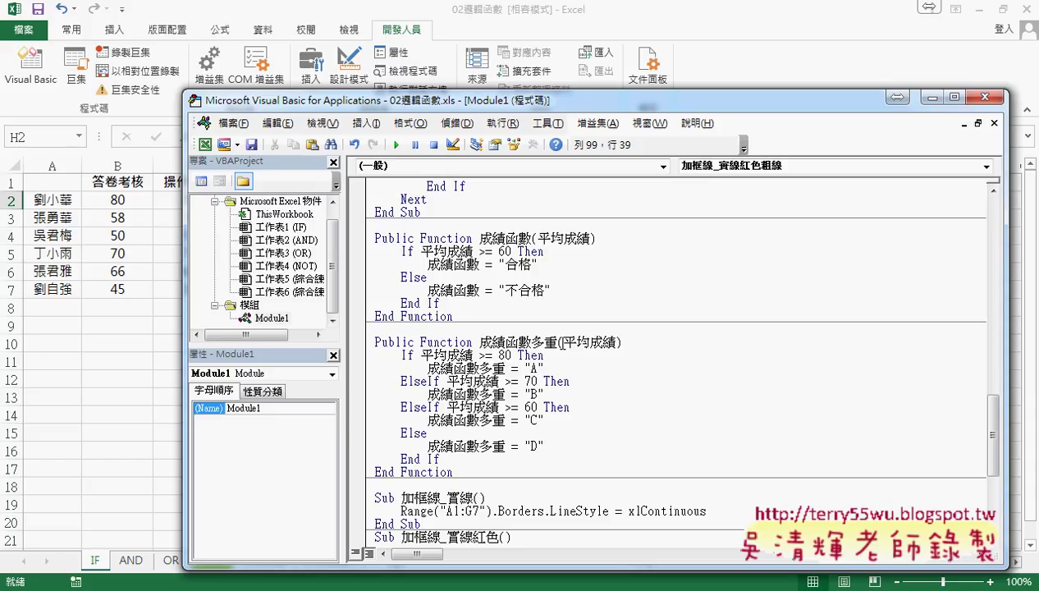
- Delete the If…End If grading block from the 成績函數多重 function
click(576, 343)
mouse_move(599, 100)
mouse_down()
mouse_move(685, 76)
mouse_move(793, 75)
mouse_up()
drag(747, 308, 800, 309)
drag(626, 426, 548, 326)
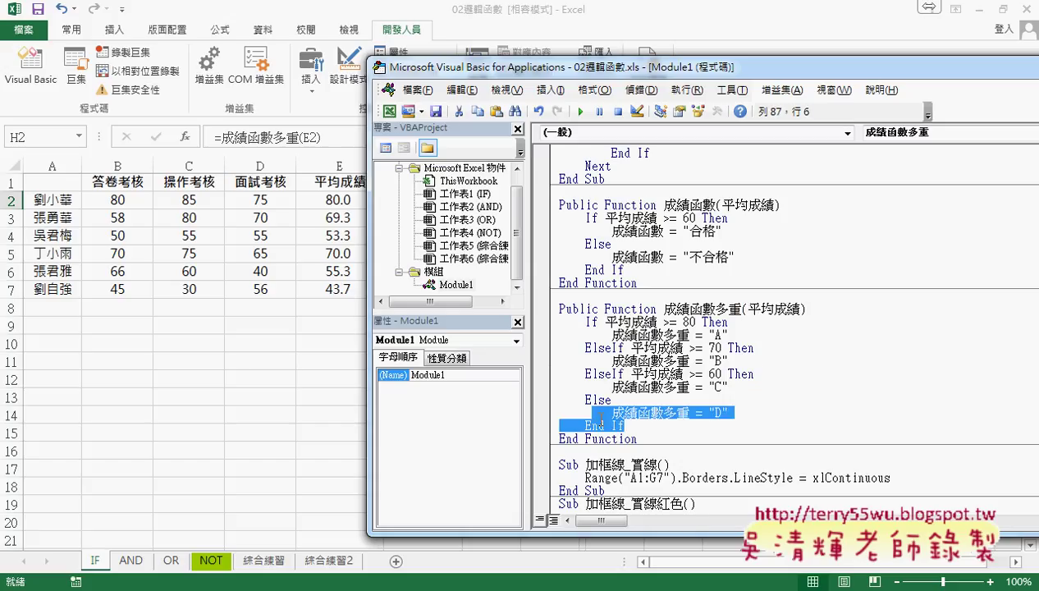
key(Delete)
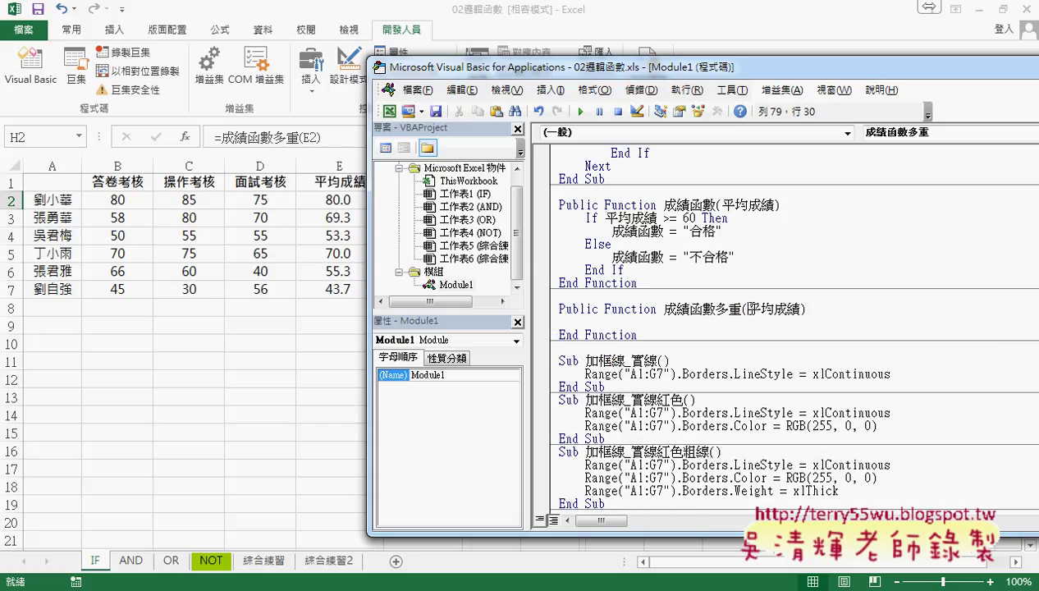
- Retype the 平均成績 parameter in the 成績函數多重 header and reposition the code window
drag(748, 308, 800, 309)
key(Delete)
text(平均成績)
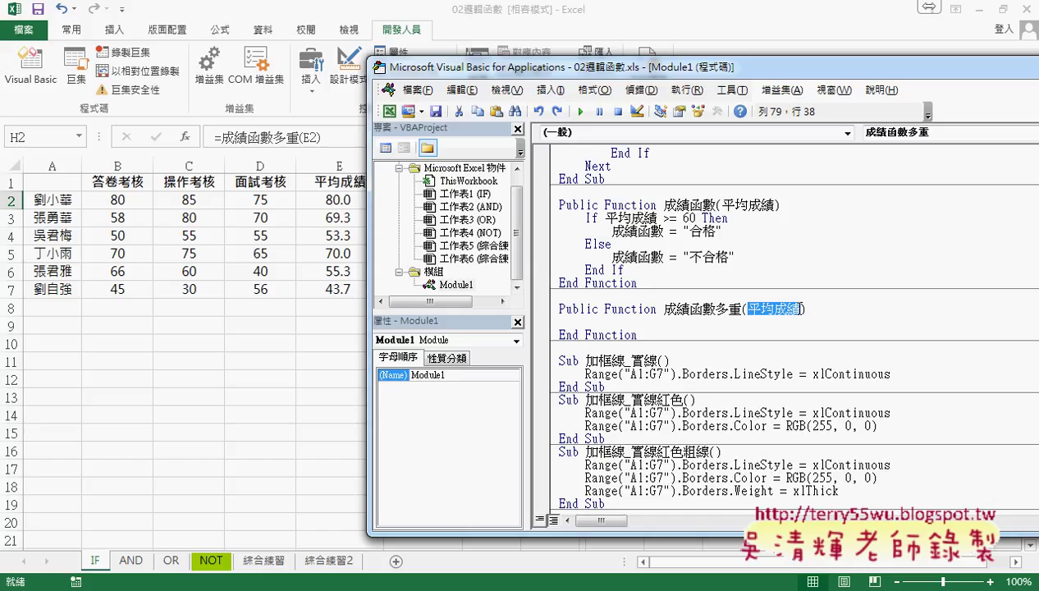
key(Return)
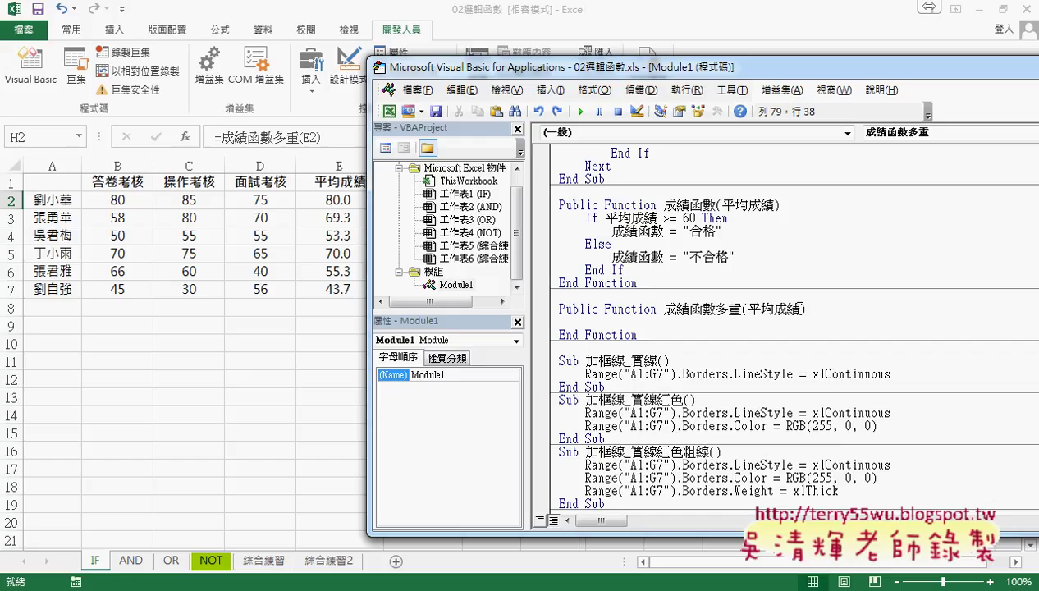
drag(803, 308, 749, 313)
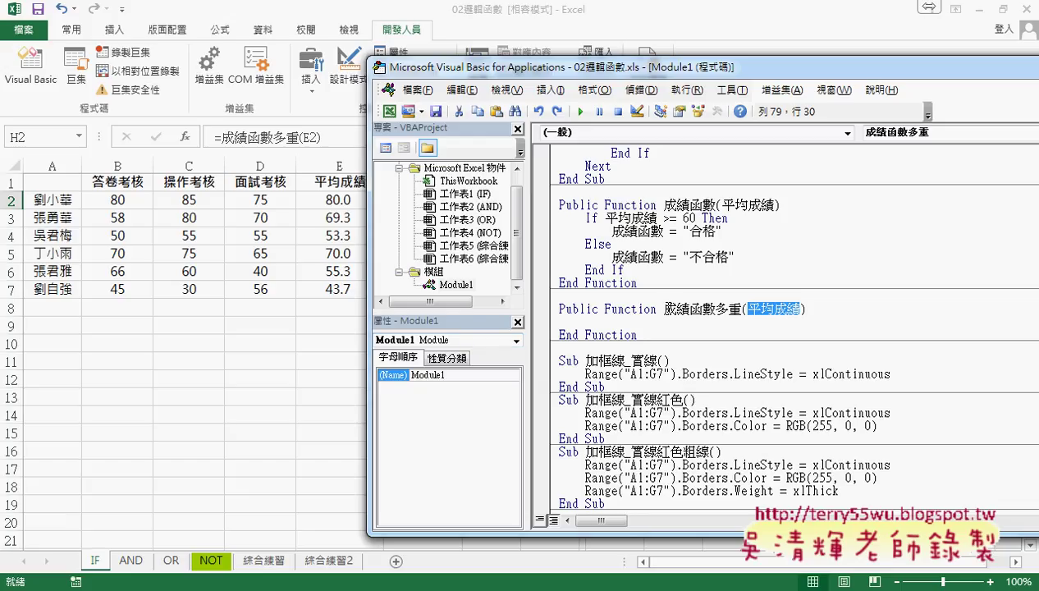
drag(663, 309, 743, 309)
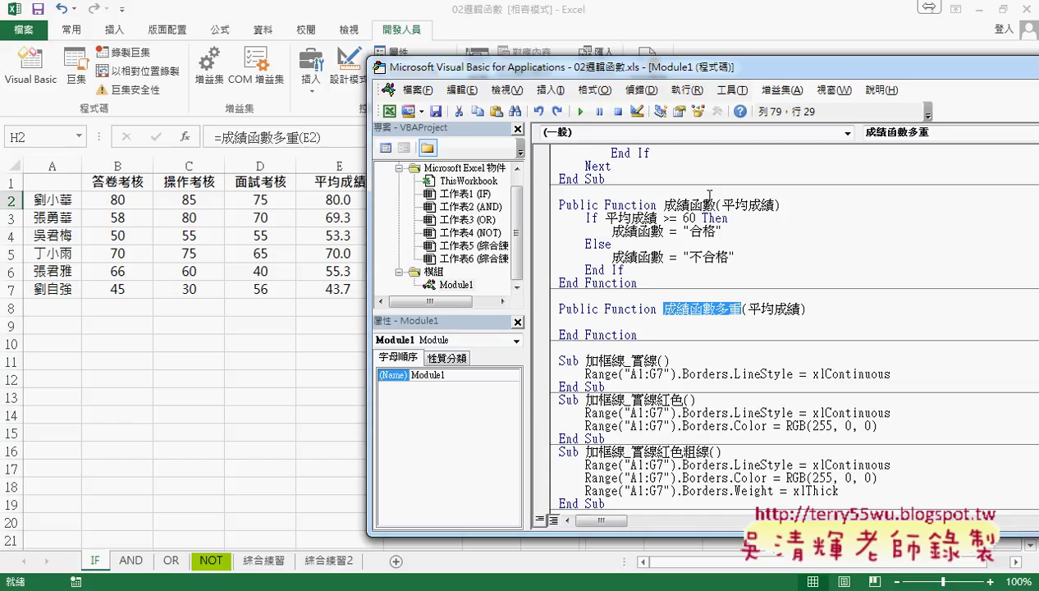
drag(688, 54, 878, 70)
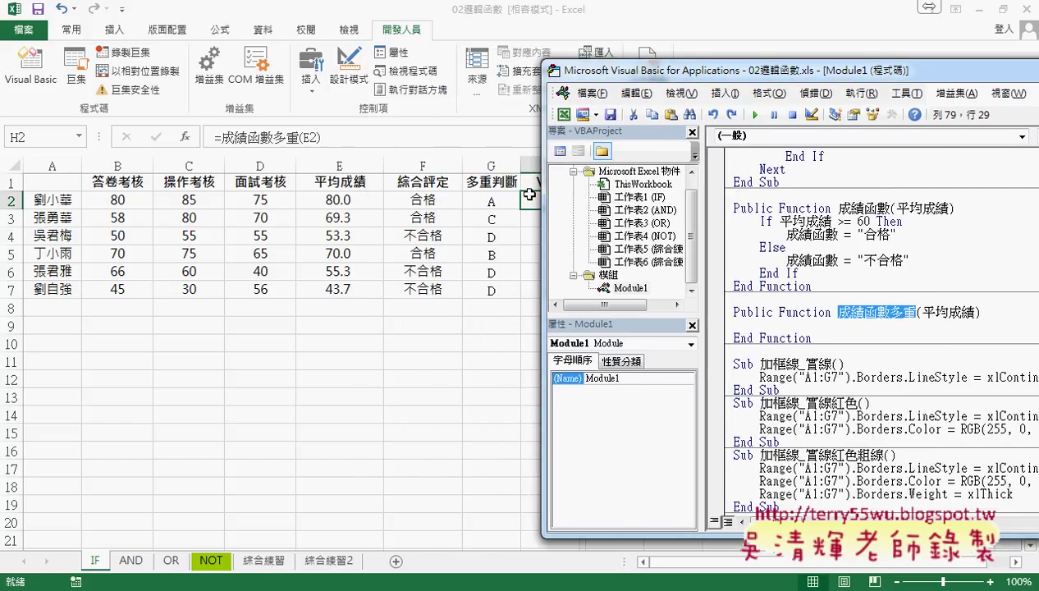
mouse_move(623, 79)
mouse_down()
mouse_move(662, 78)
mouse_move(362, 76)
mouse_up()
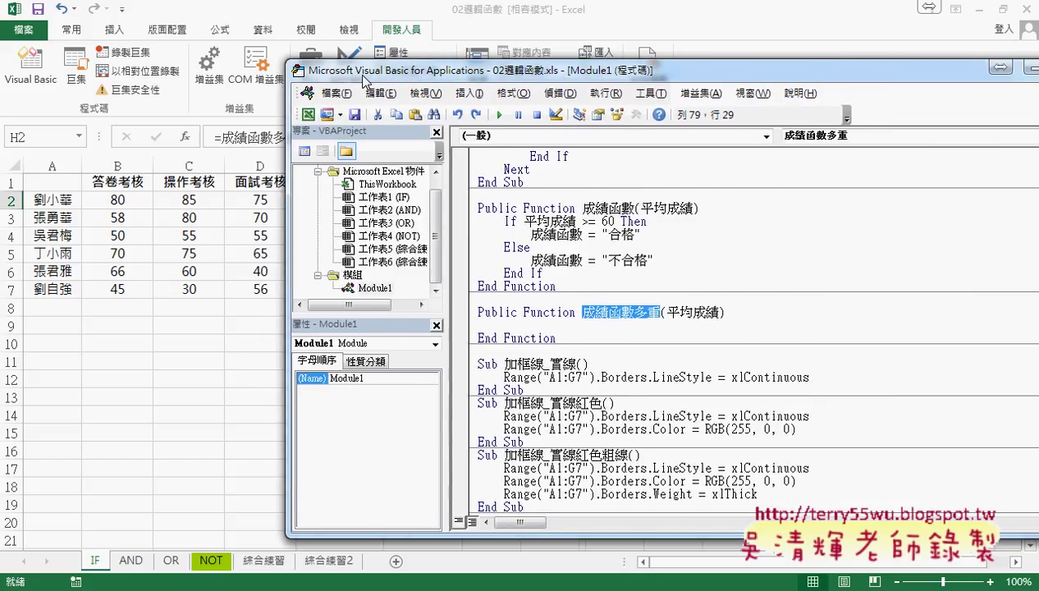
text(If 平均成績 >= 80 Then         成績函數多重 = "A"     ElseIf 平均成績 >= 70 Then         成績函數多重 = "B"     ElseIf 平均成績 >= 60 Then         成績函數多重 = "C"     Else         成績函數多重 = "D"     End If)
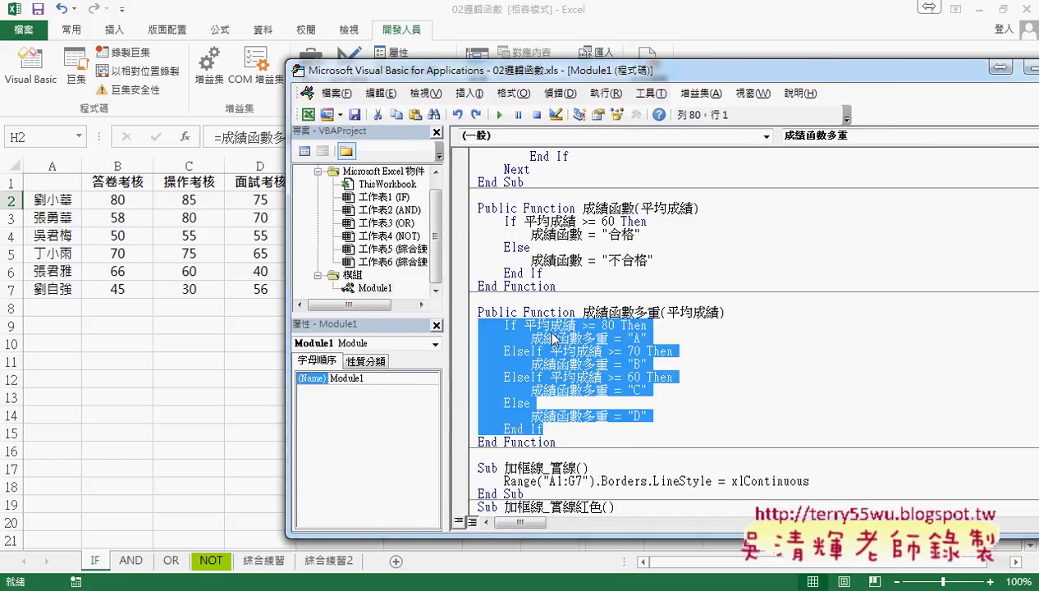
key(Left)
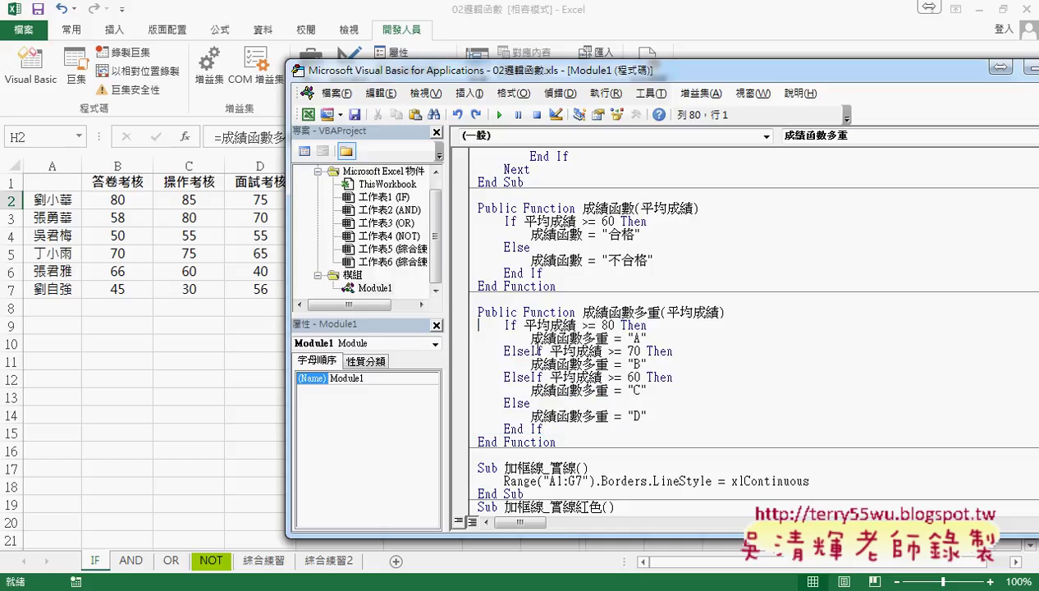
drag(524, 325, 578, 326)
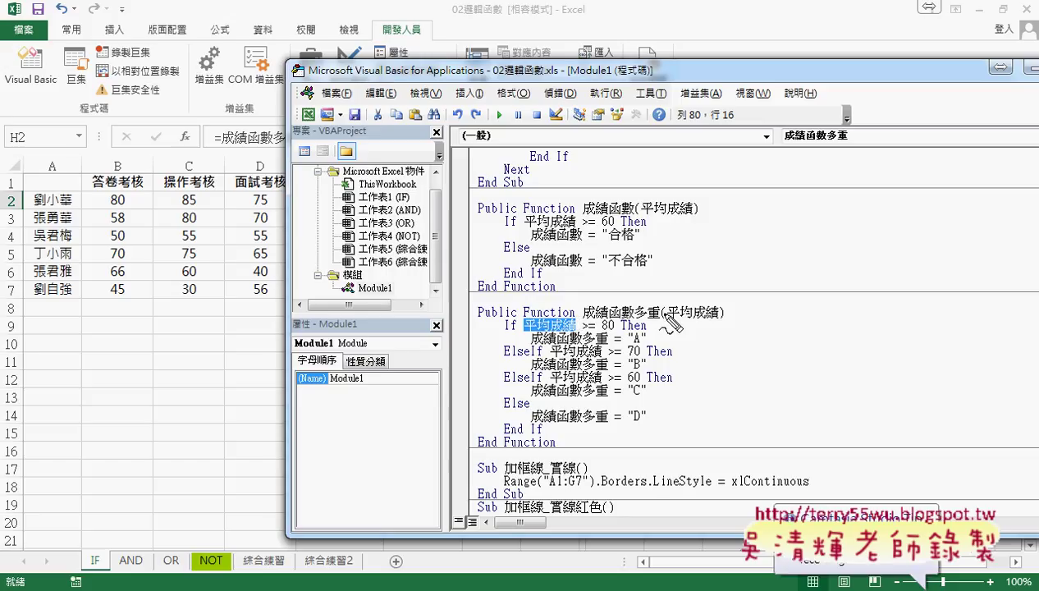
mouse_move(676, 318)
mouse_down()
mouse_move(704, 319)
mouse_move(556, 317)
mouse_up()
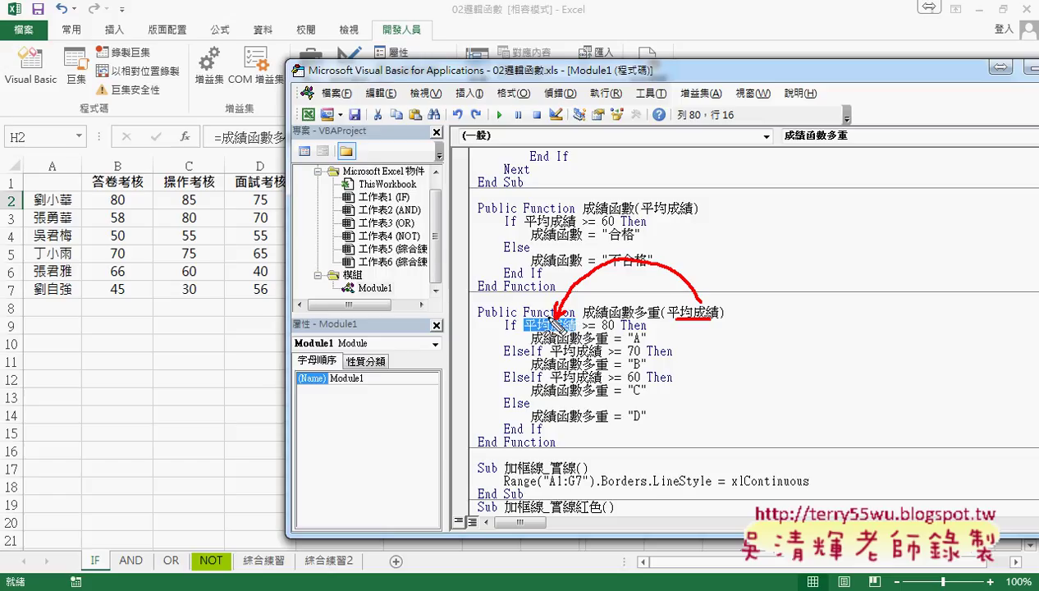
drag(525, 333, 576, 332)
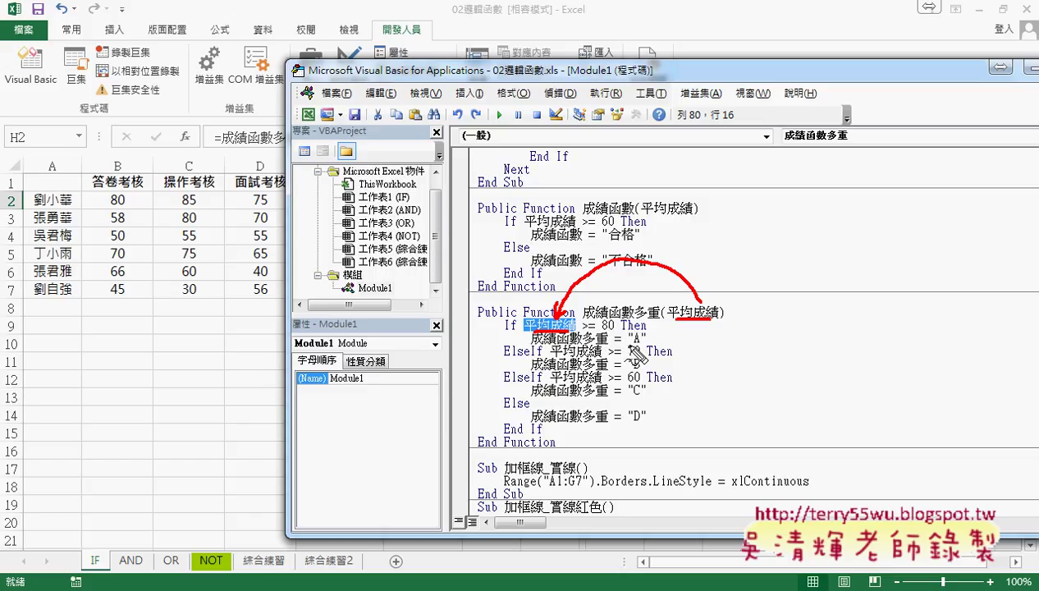
drag(629, 346, 645, 345)
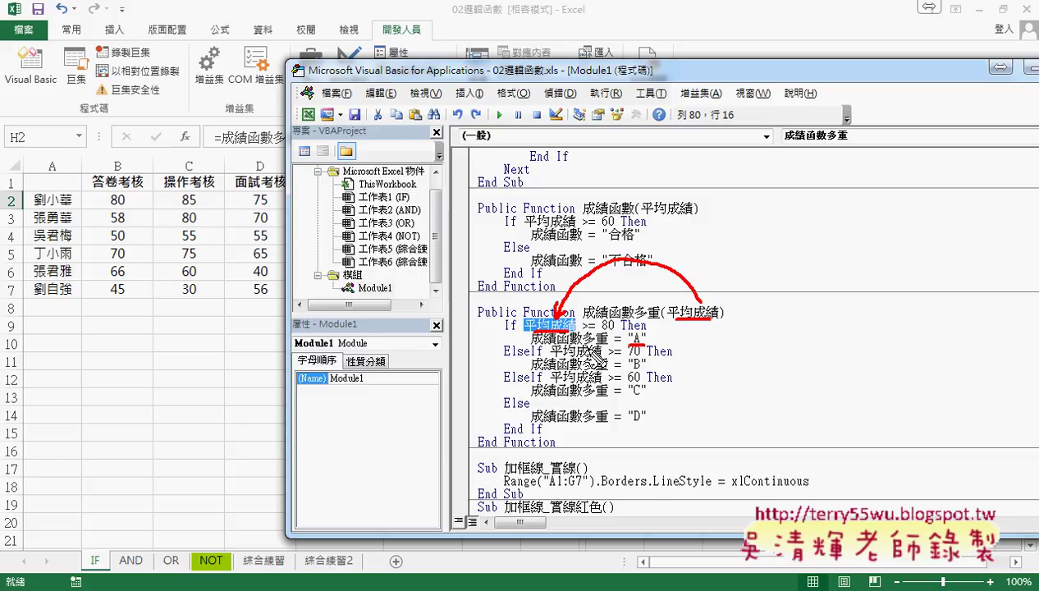
drag(584, 319, 638, 320)
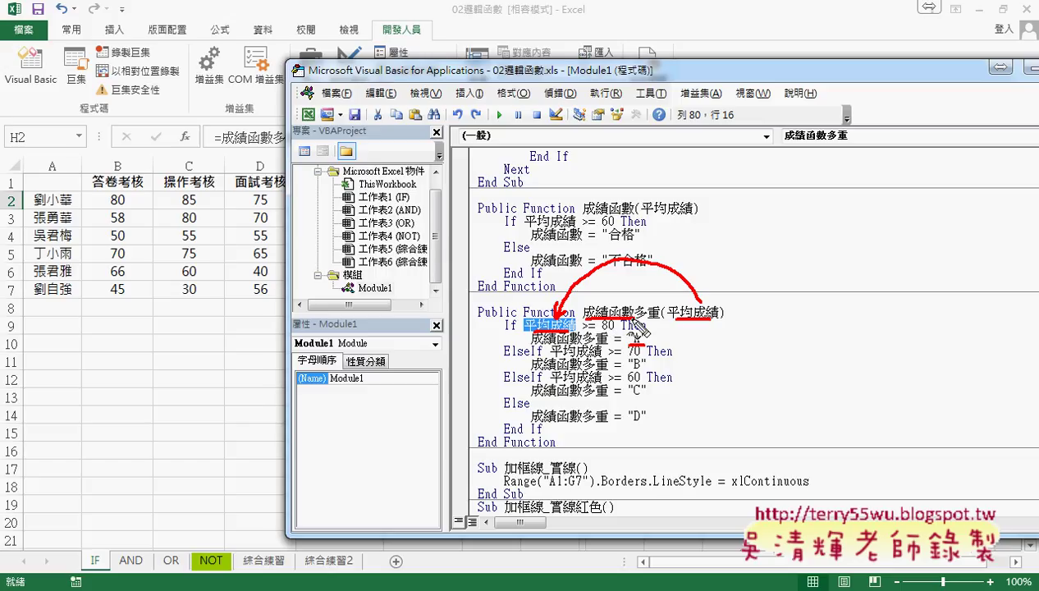
drag(550, 354, 596, 345)
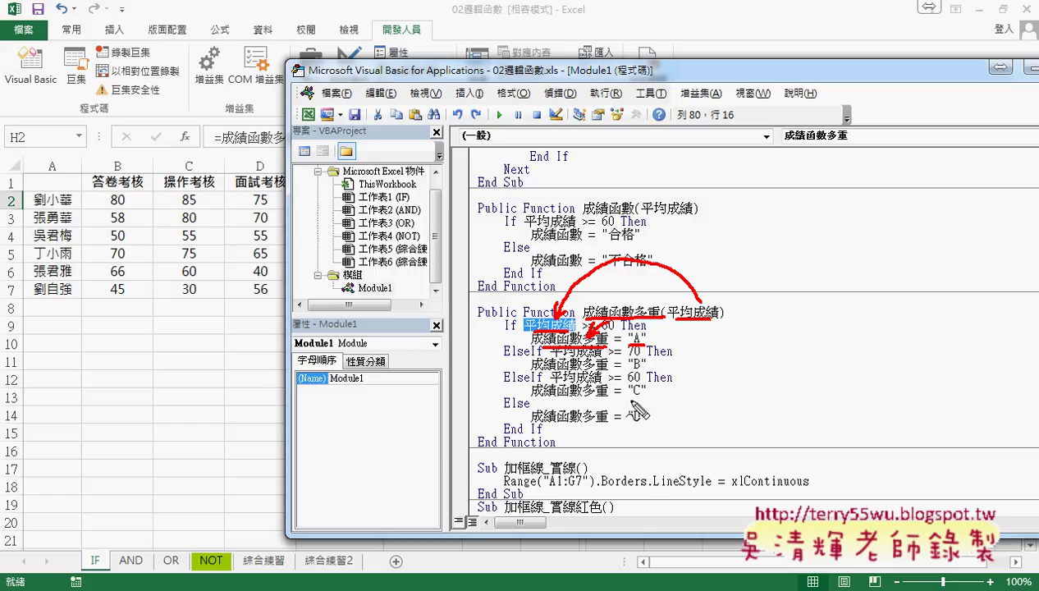
key(Escape)
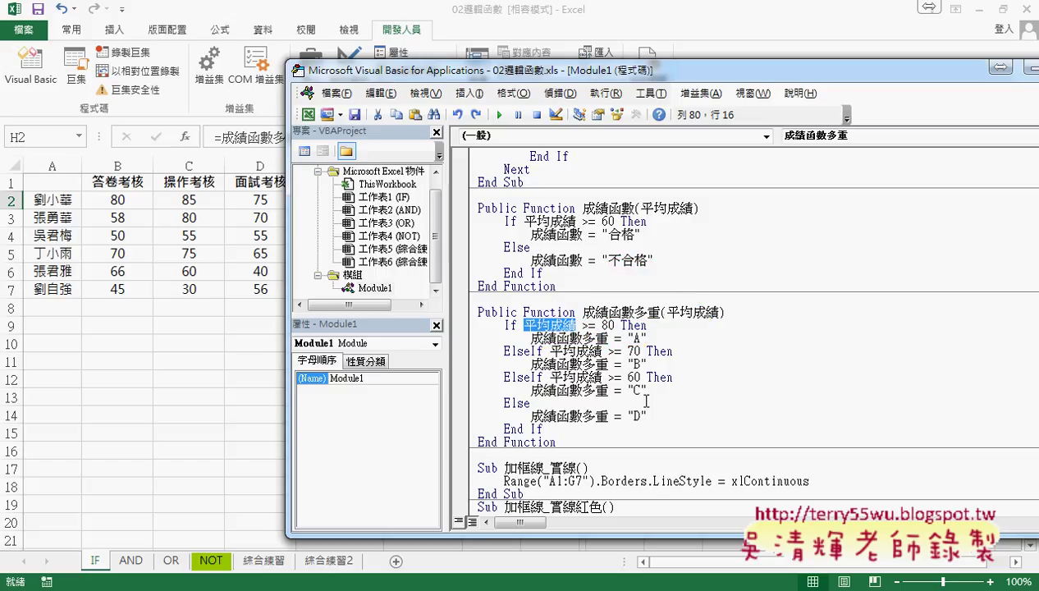
- Select and copy the If…End If grading block from the 成績多重 sub
click(625, 424)
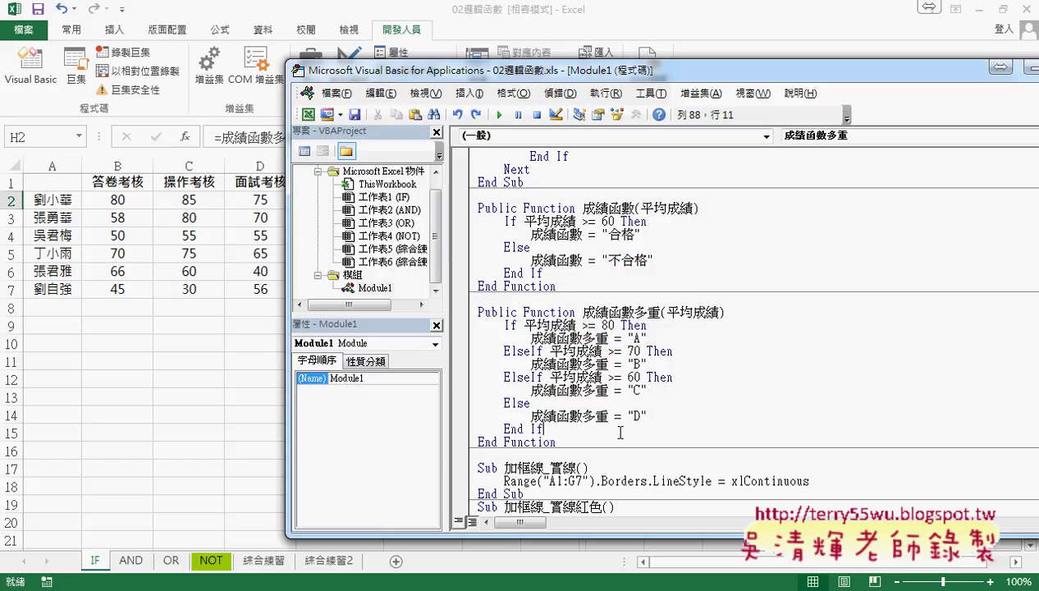
drag(571, 429, 476, 327)
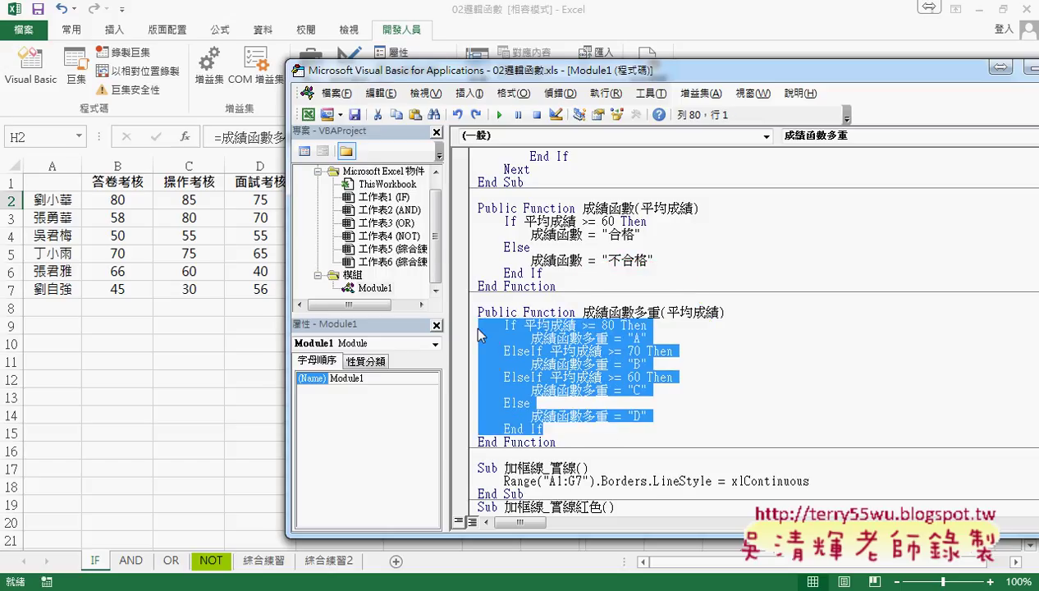
scroll(523, 343, up, 4)
scroll(523, 343, up, 5)
scroll(522, 341, up, 3)
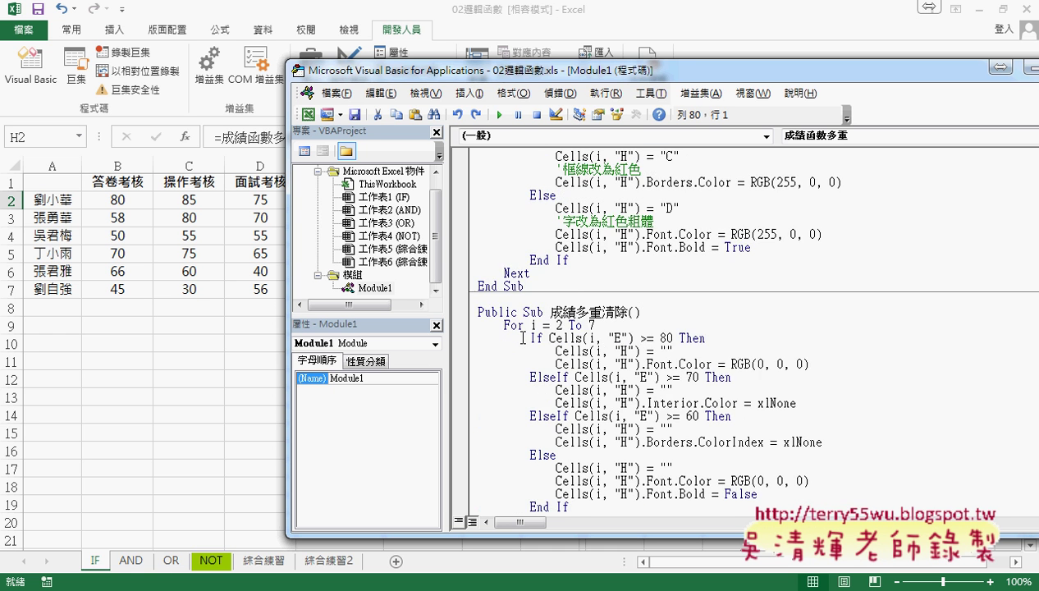
scroll(523, 338, up, 4)
scroll(523, 337, up, 4)
scroll(523, 337, up, 1)
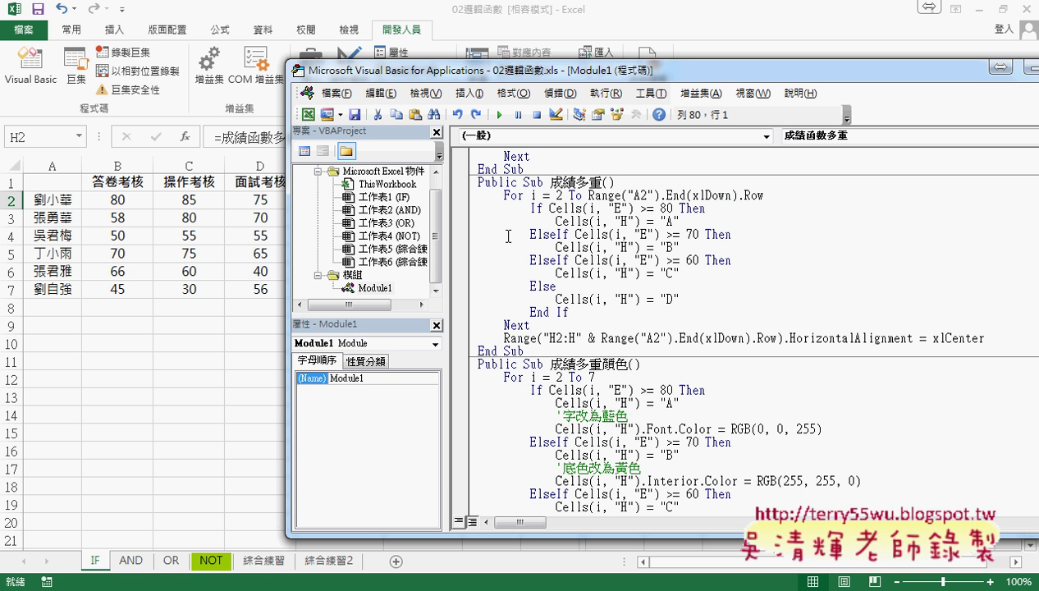
click(580, 312)
drag(580, 312, 457, 212)
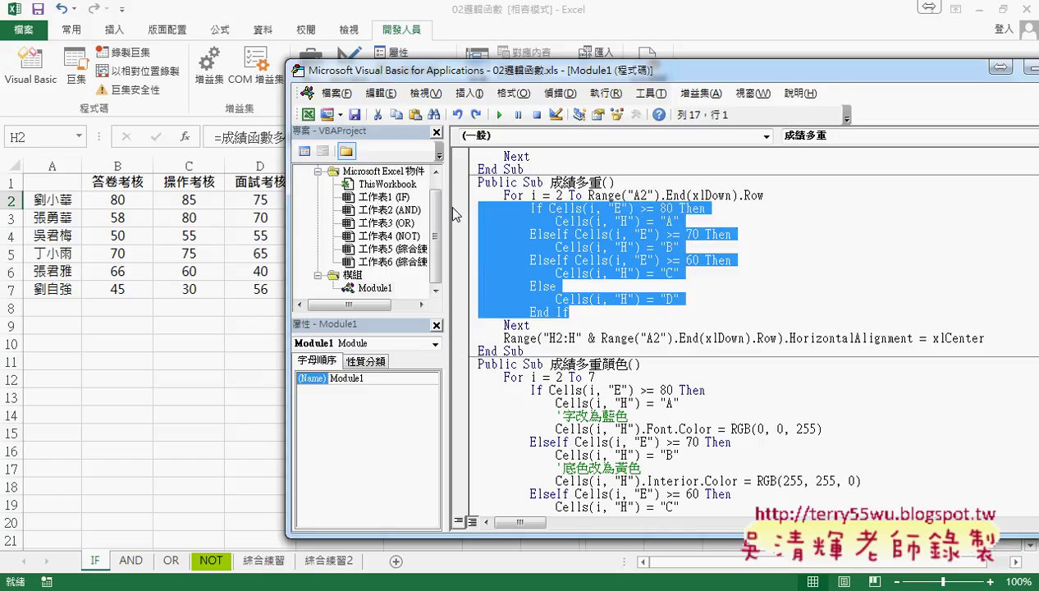
- Paste the copied block over the If block inside 成績函數多重
scroll(619, 334, down, 5)
scroll(618, 334, down, 5)
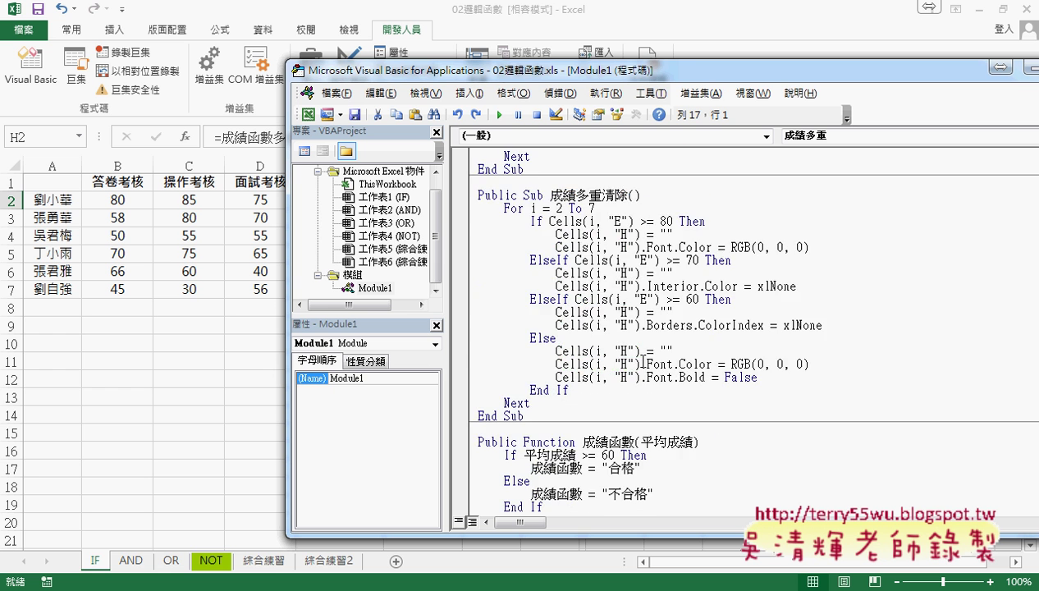
scroll(644, 359, down, 5)
scroll(642, 359, down, 4)
scroll(615, 355, up, 1)
scroll(589, 349, up, 1)
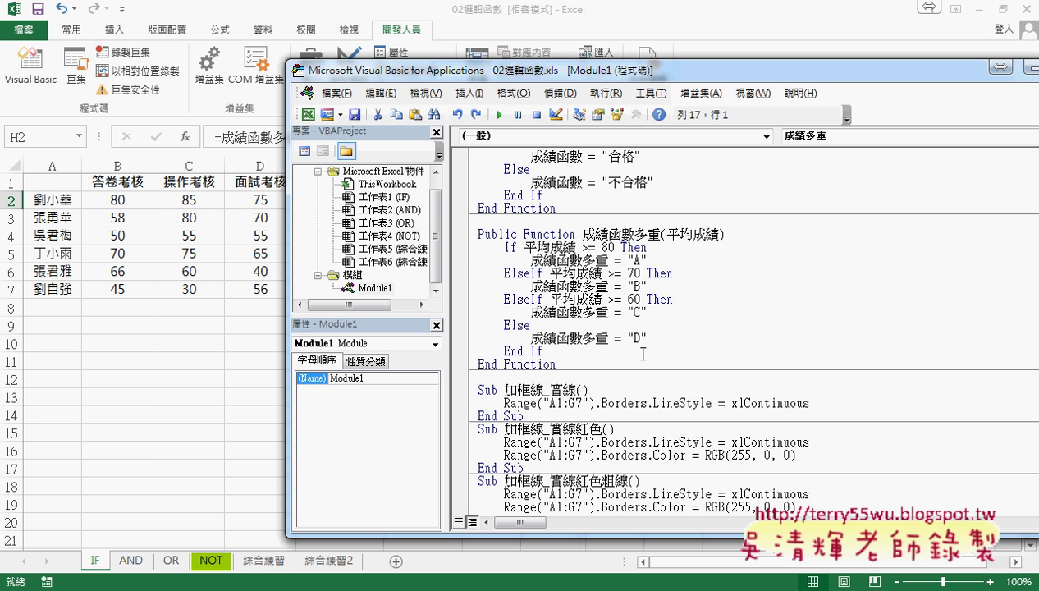
drag(548, 350, 469, 249)
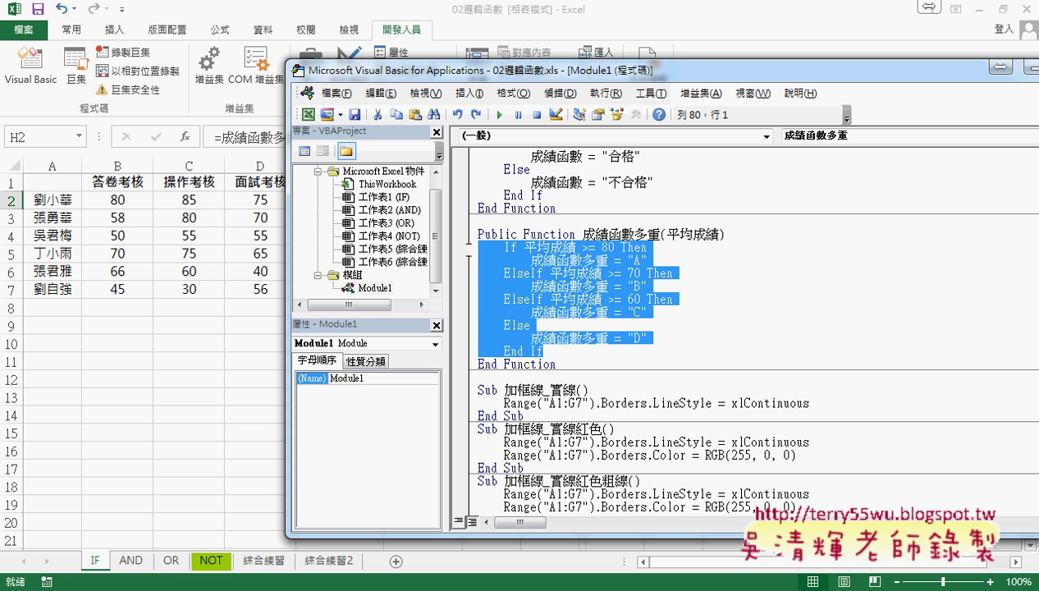
text(If Cells(i, "E") >= 80 Then             Cells(i, "H") = "A"         ElseIf Cells(i, "E") >= 70 Then             Cells(i, "H") = "B"         ElseIf Cells(i, "E") >= 60 Then             Cells(i, "H") = "C"         Else             Cells(i, "H") = "D"         End If)
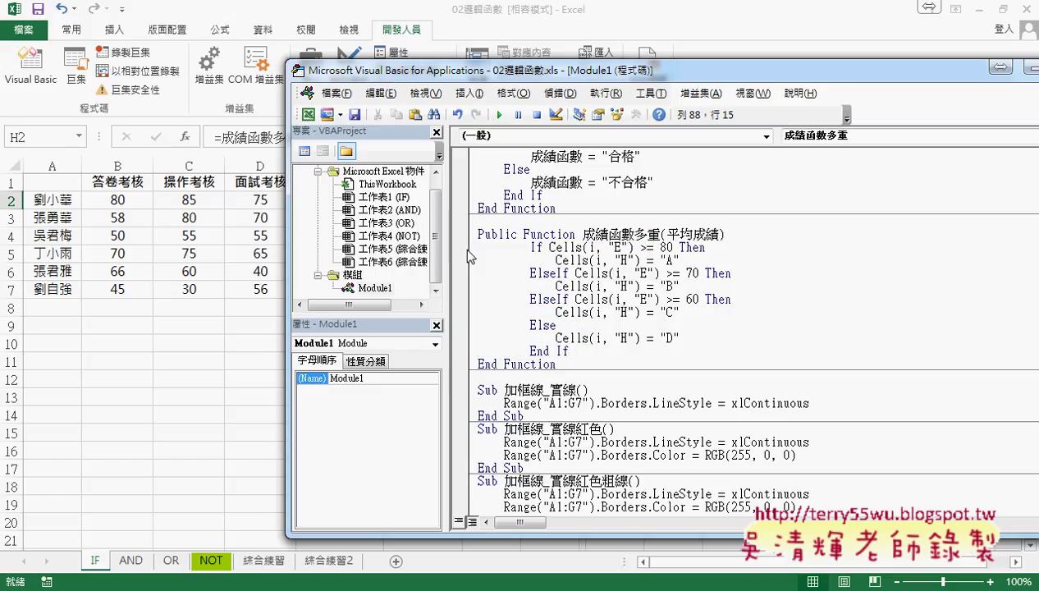
- Outdent the pasted block and replace the first Cells(i, "E") test with 平均成績
drag(568, 351, 472, 258)
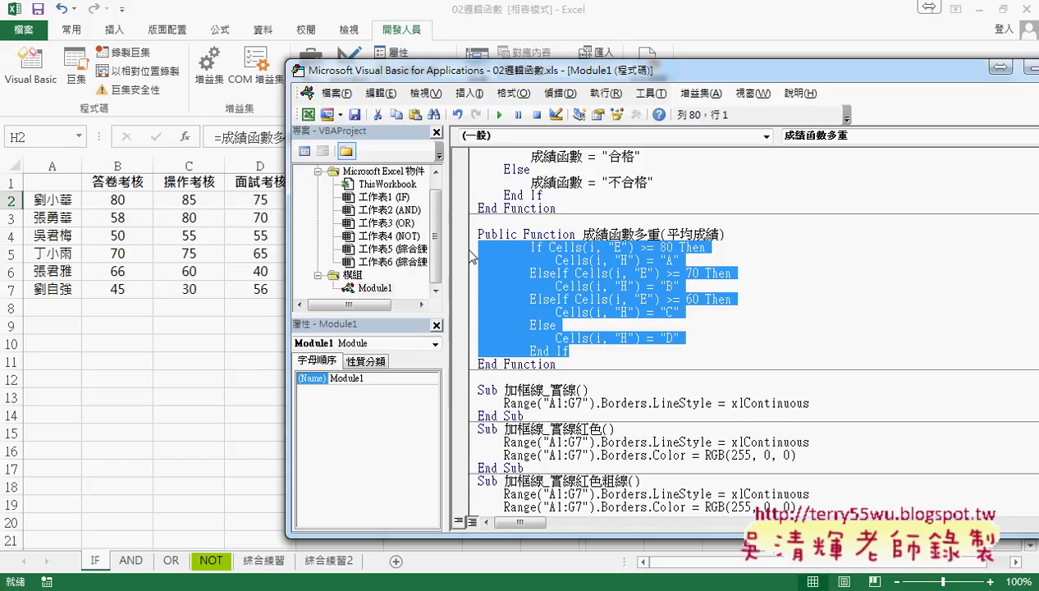
key(shift+Tab)
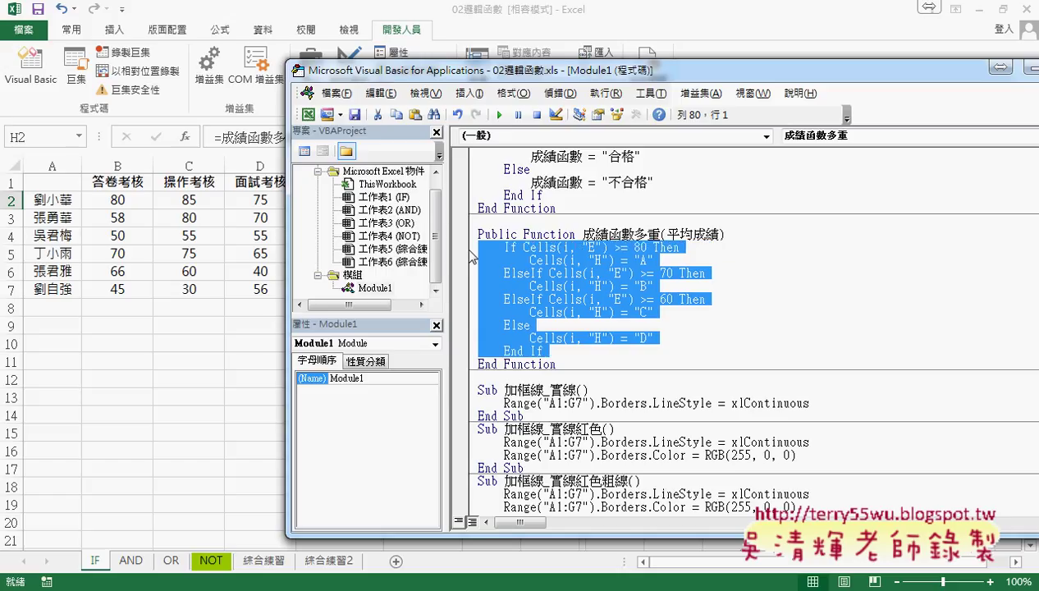
key(Home)
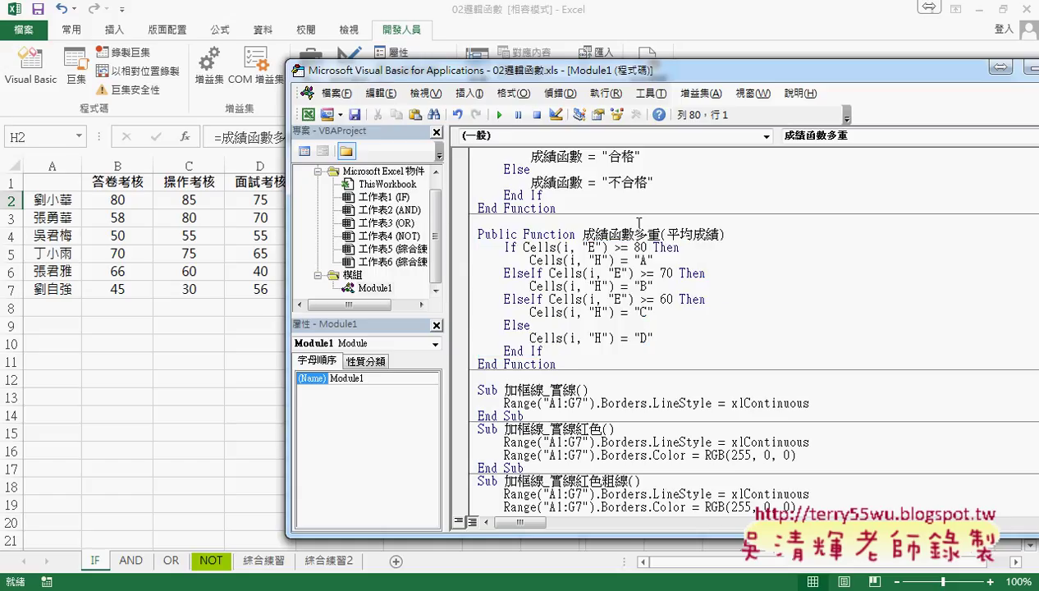
drag(667, 234, 719, 236)
key(ctrl+c)
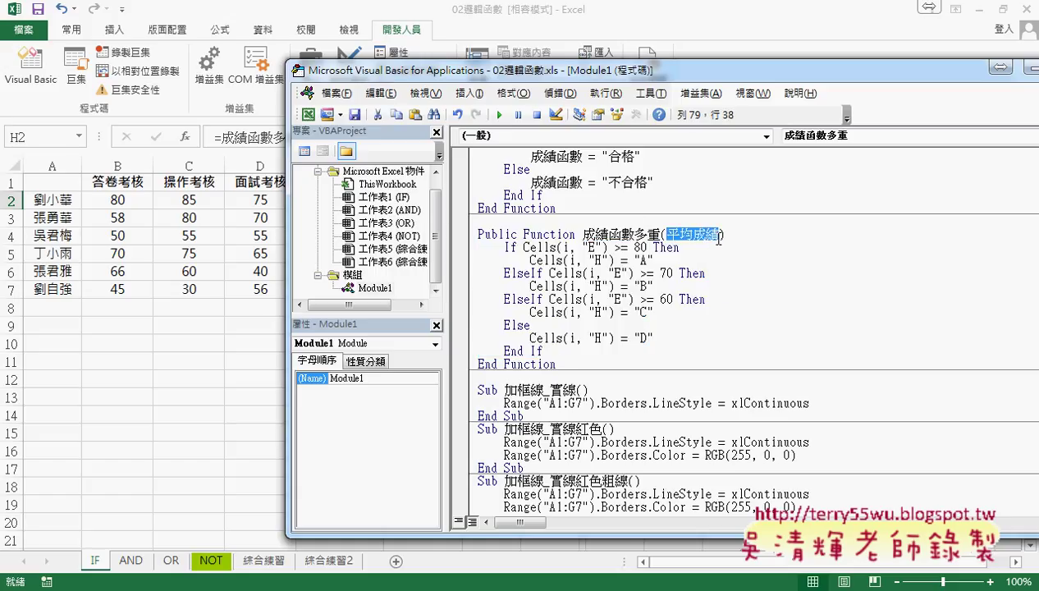
drag(523, 247, 612, 247)
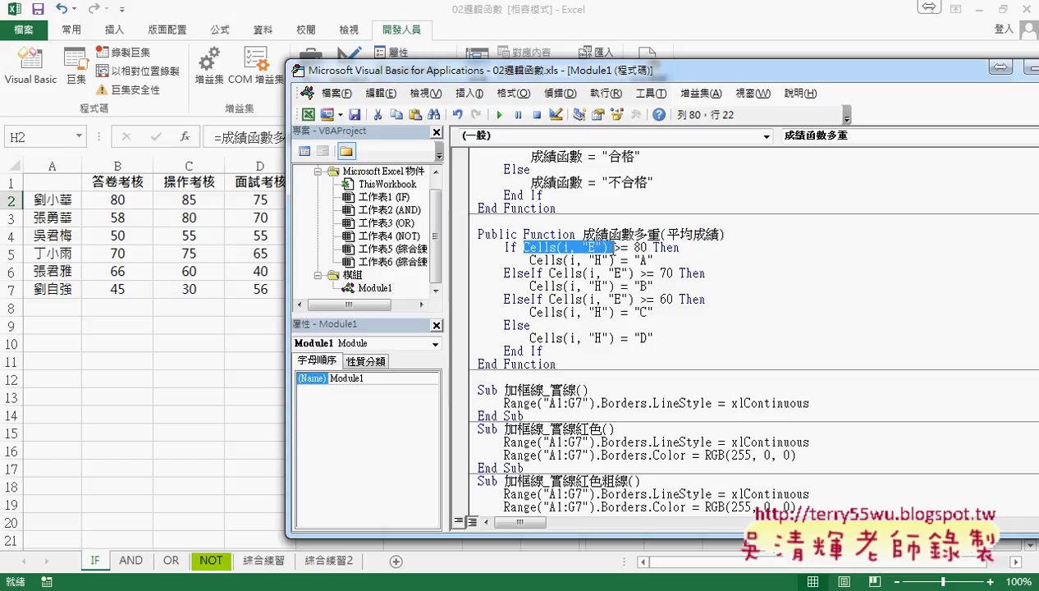
key(ctrl+v)
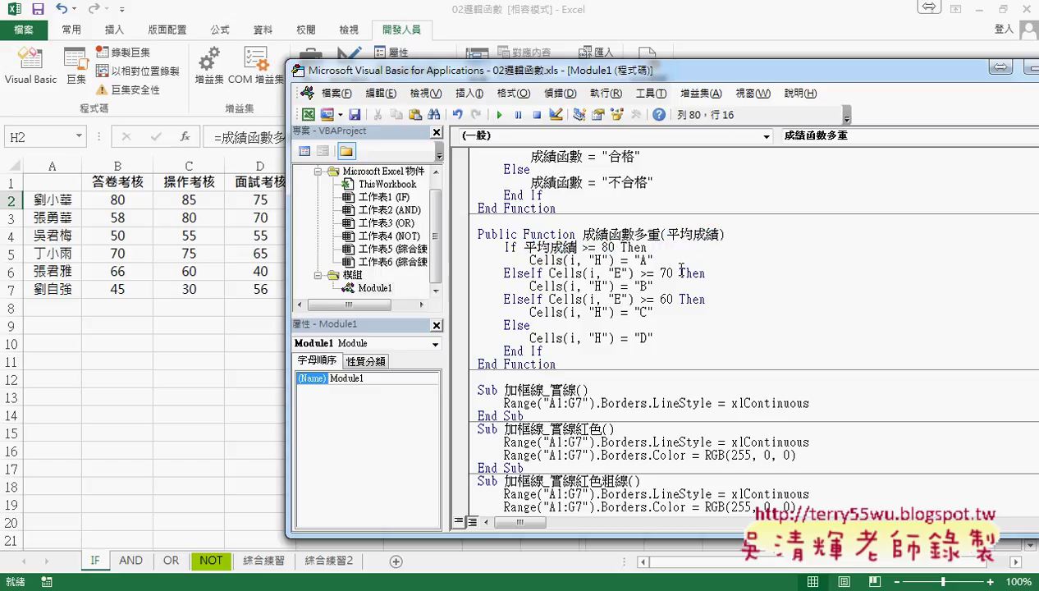
- Replace the Cells(i, "H") target on the A, B, C and D lines with 成績函數多重
mouse_move(581, 235)
mouse_down()
mouse_move(660, 236)
mouse_move(530, 259)
mouse_up()
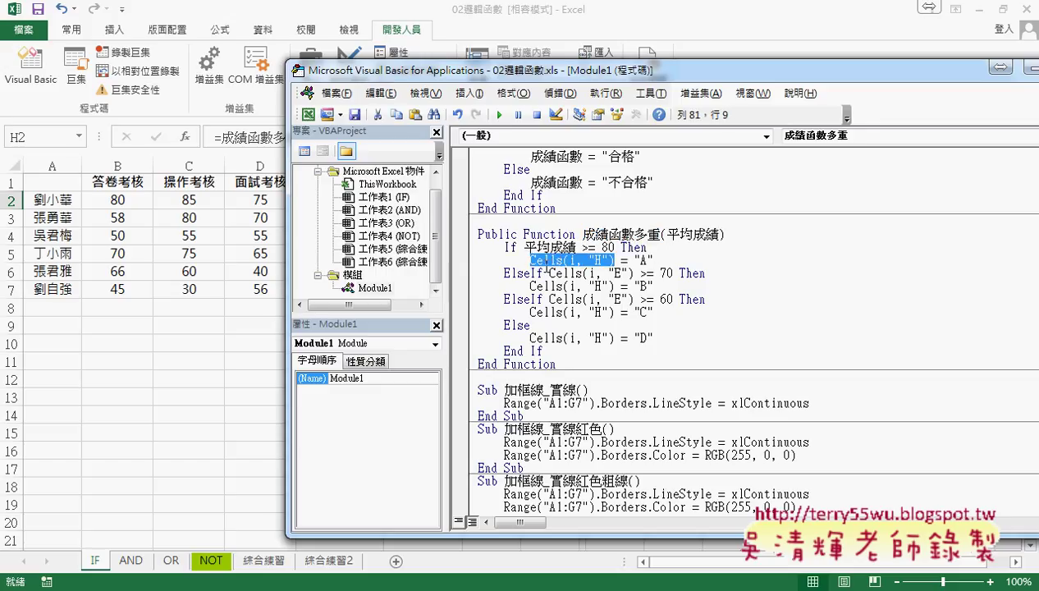
text(成績函數多重)
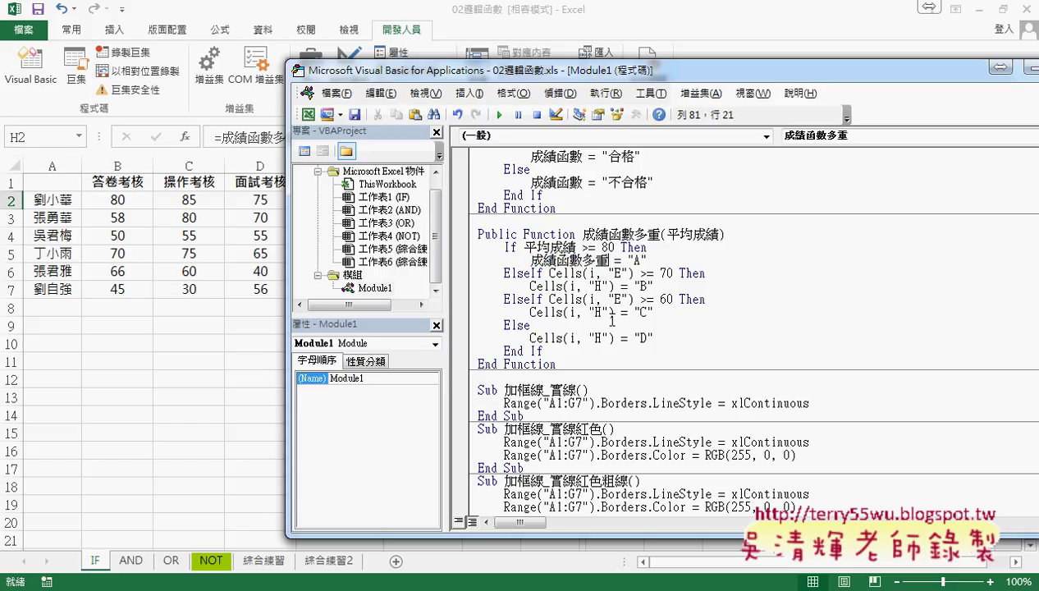
drag(616, 286, 529, 286)
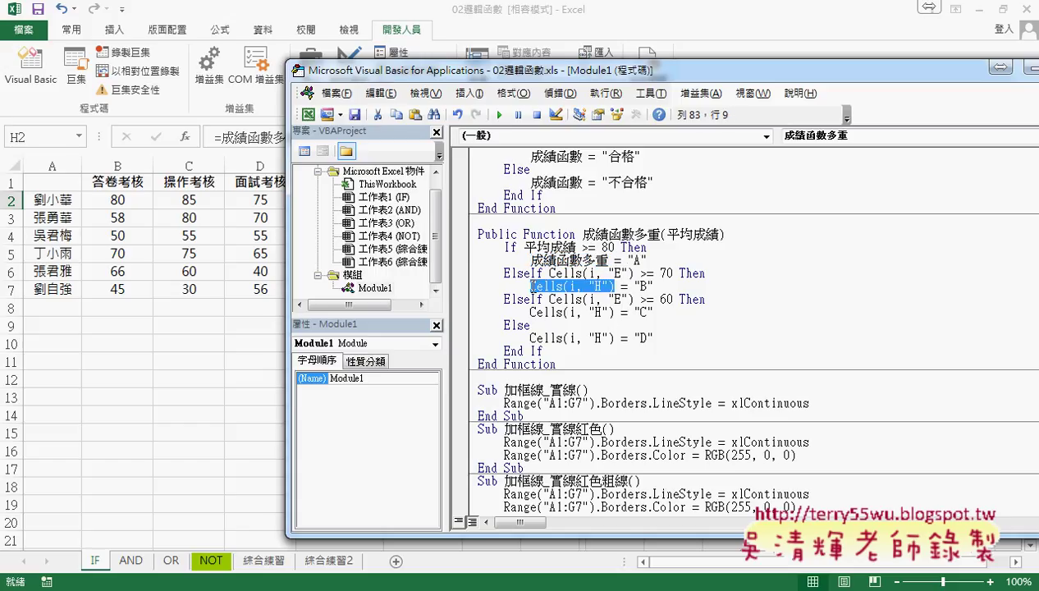
text(成績函數多重)
drag(614, 314, 529, 313)
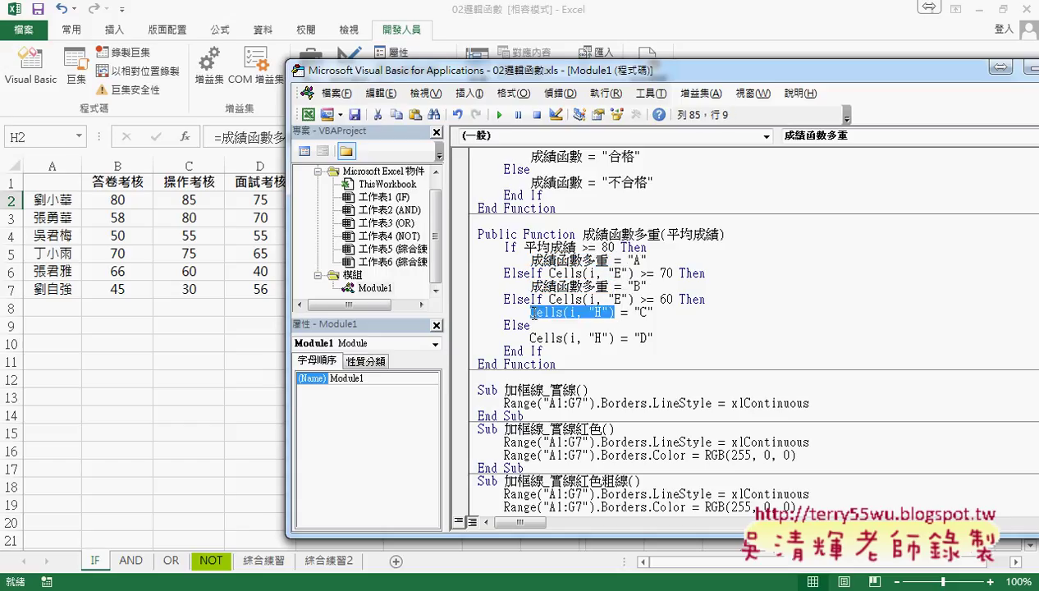
text(成績函數多重)
drag(614, 339, 526, 339)
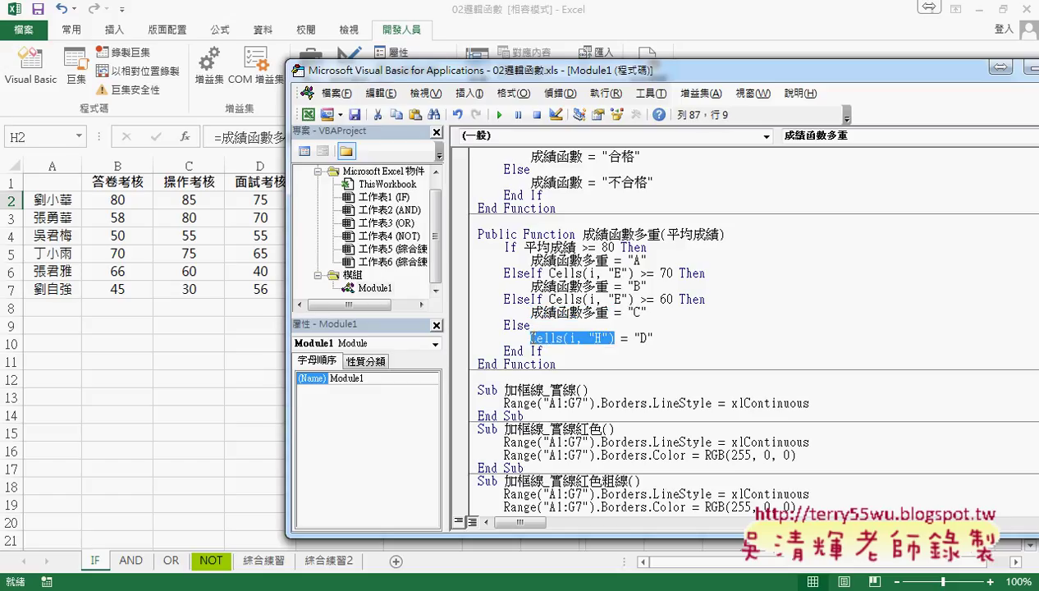
text(成績函數多重)
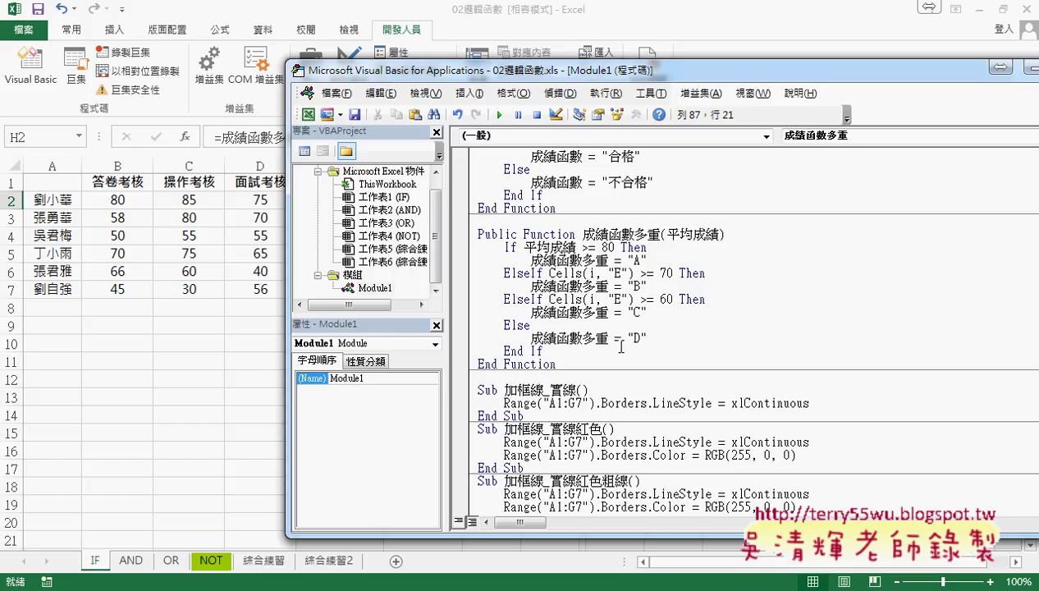
- Switch back to the IF worksheet and select the grade table A1:H7
scroll(635, 368, up, 2)
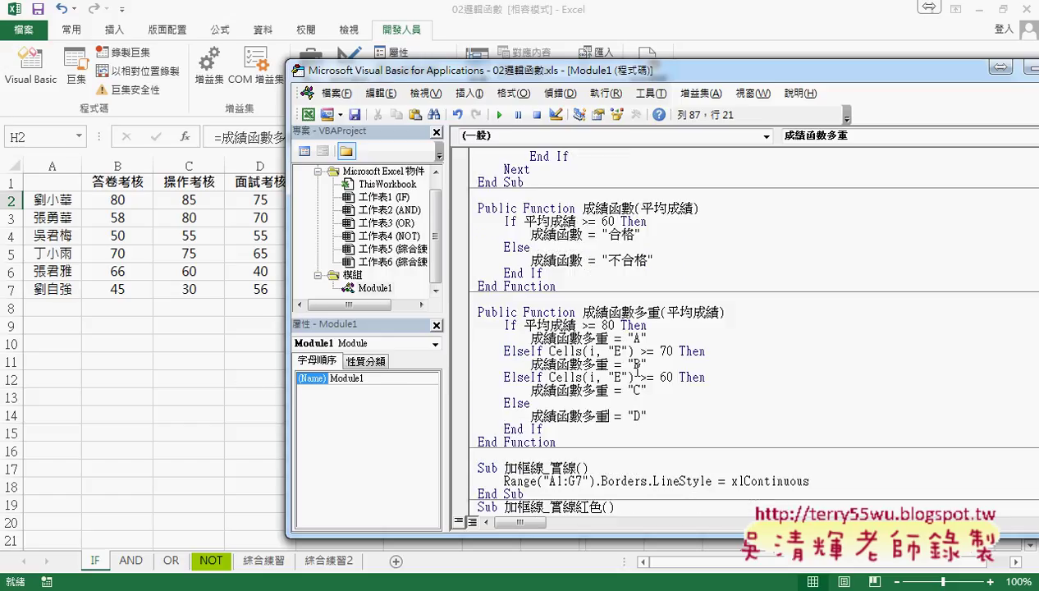
click(637, 371)
click(189, 362)
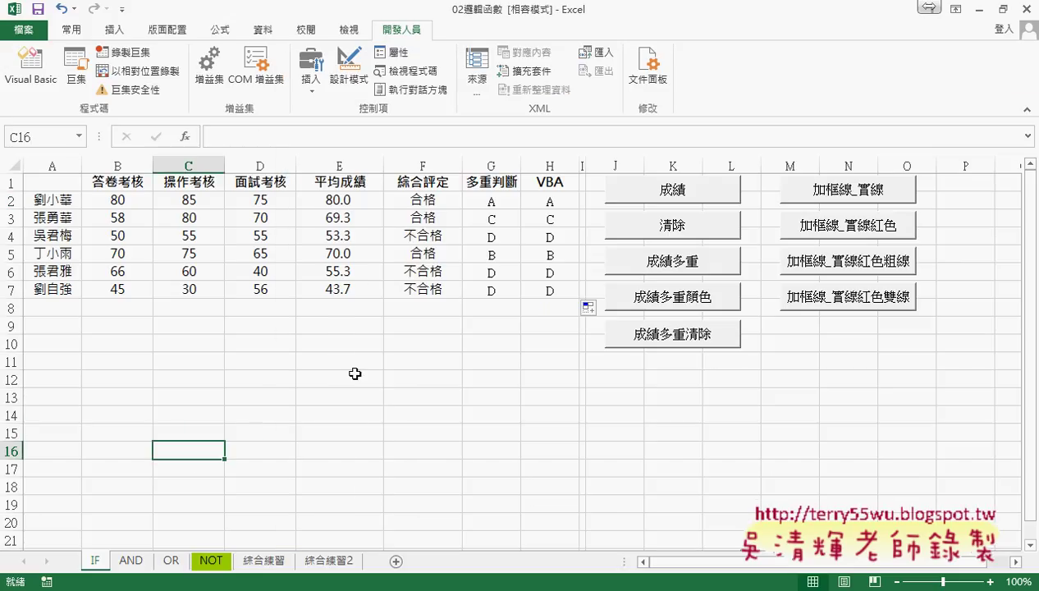
click(549, 201)
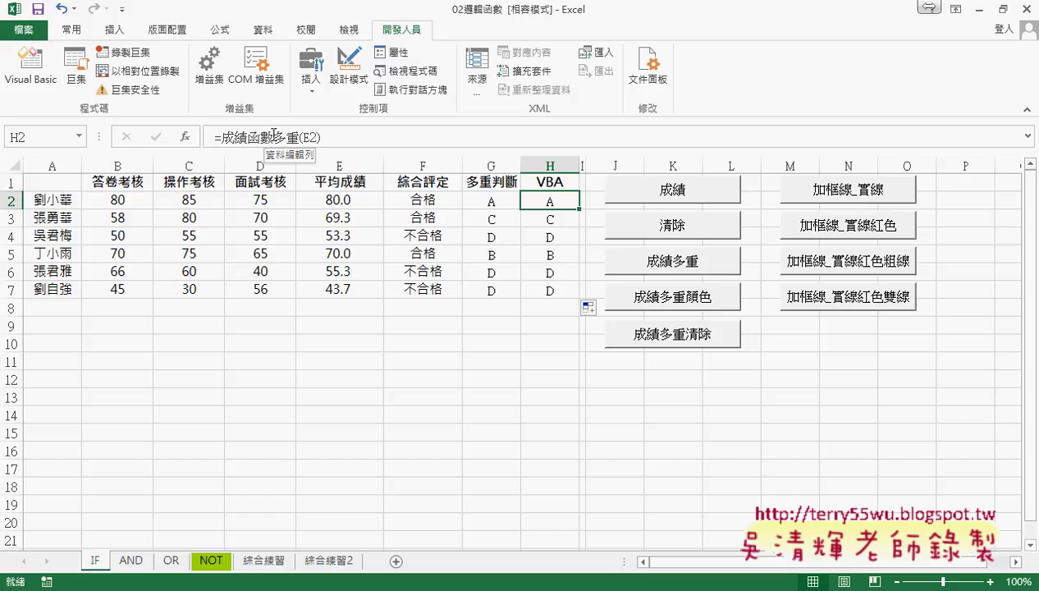
drag(41, 182, 549, 293)
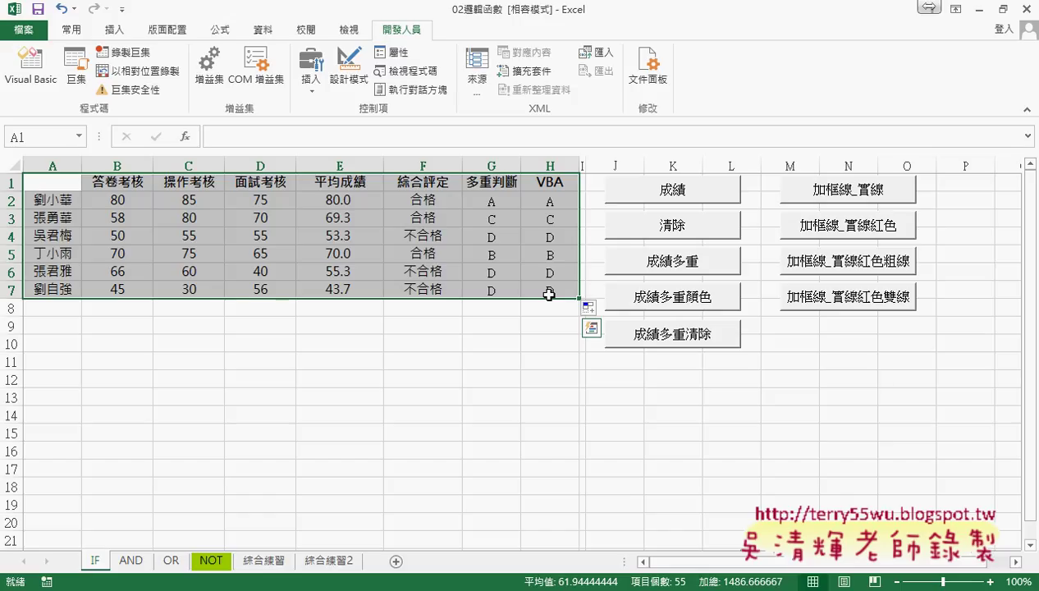
- Apply solid, then red, then thick red borders to A1:G7 using the 加框線 macro buttons
click(614, 447)
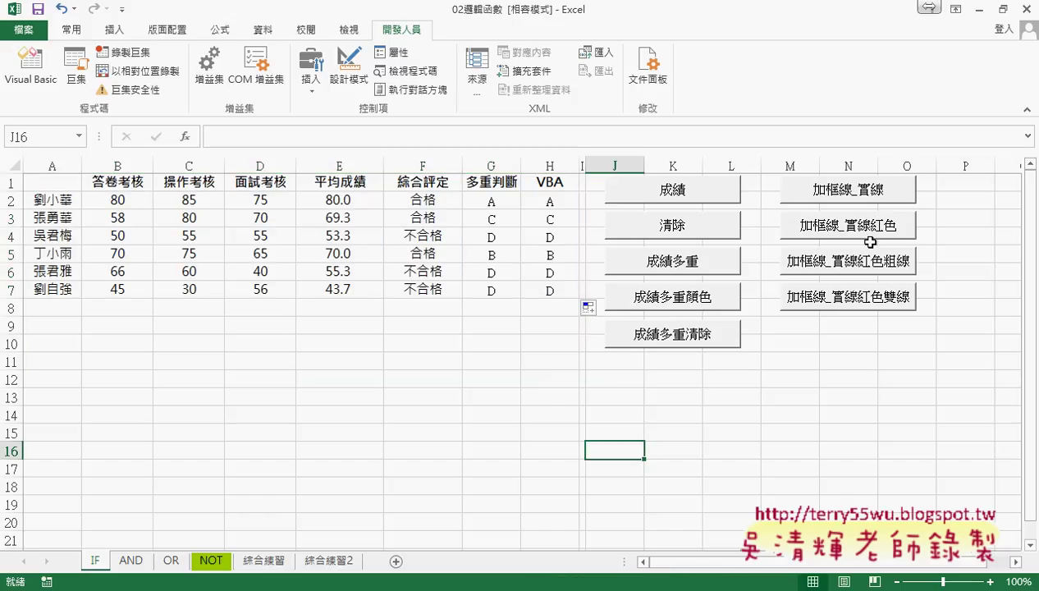
click(858, 195)
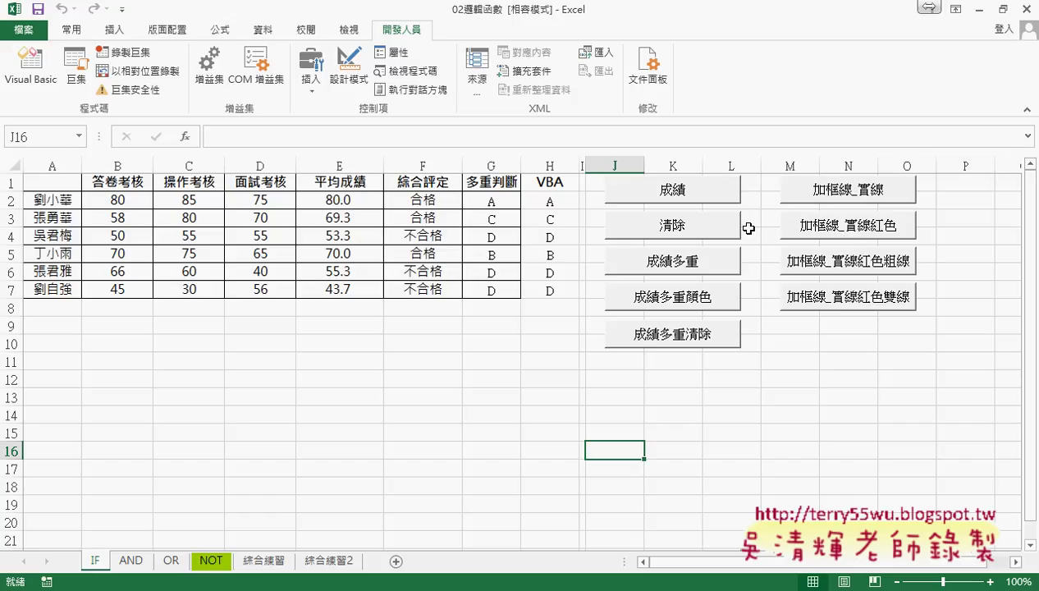
click(818, 237)
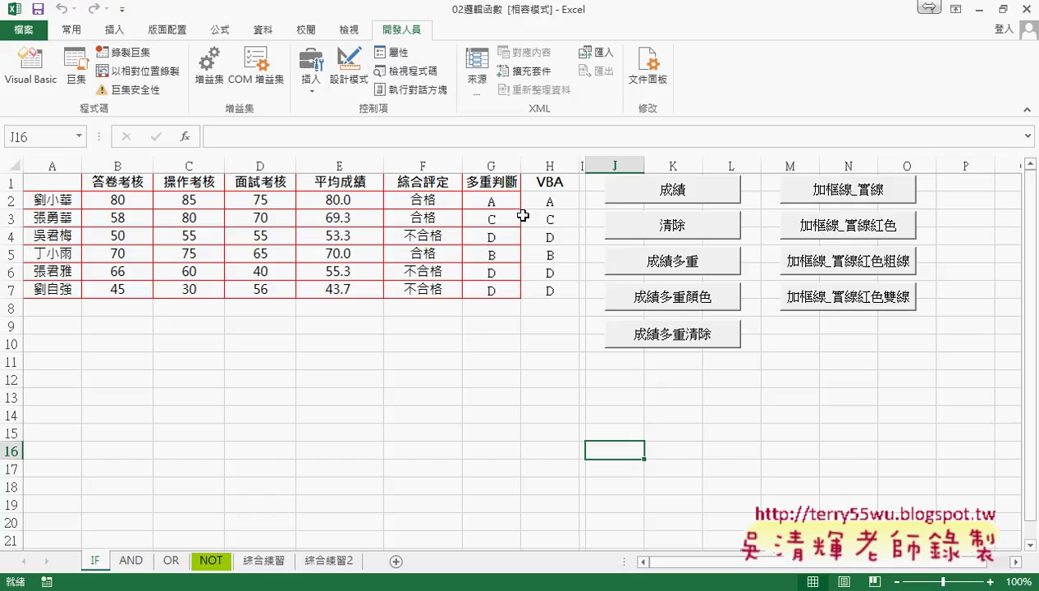
click(856, 261)
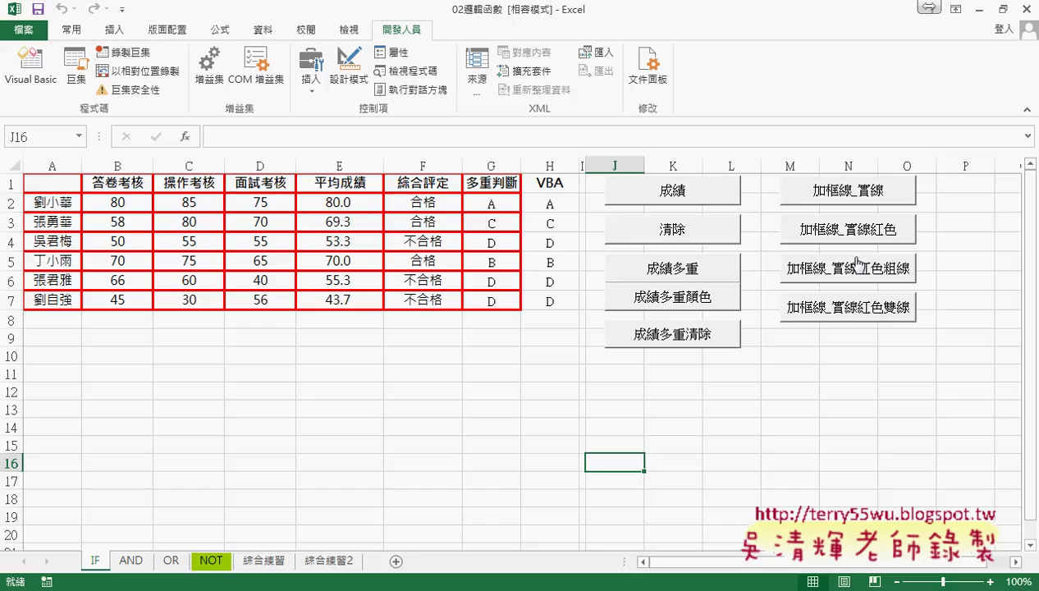
click(860, 239)
- Run the 清除框線 macro from the VBA editor to strip A1:G7's borders, then return to Excel
click(33, 74)
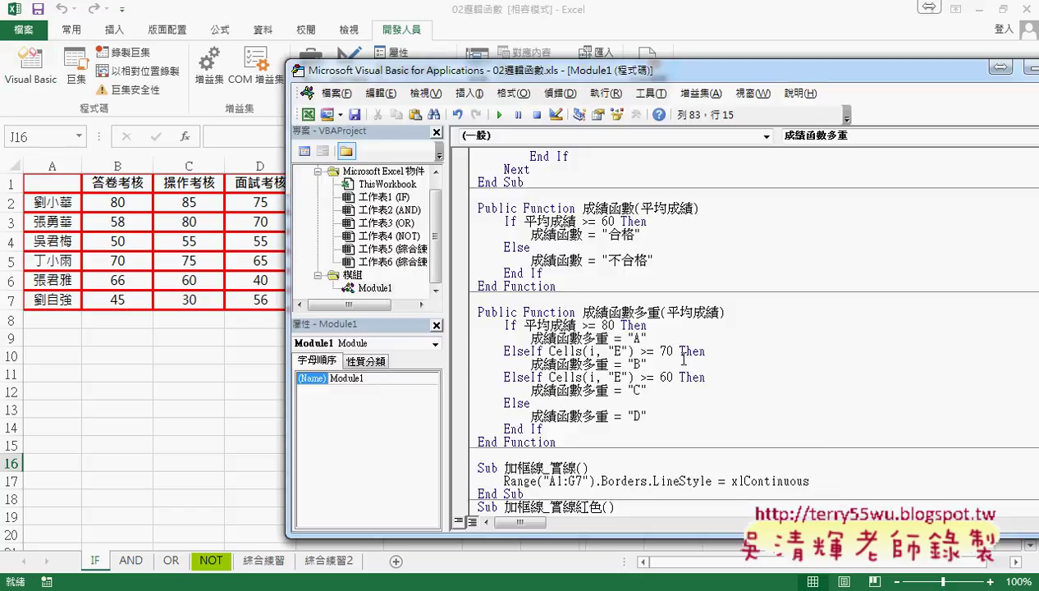
scroll(682, 359, down, 6)
scroll(682, 358, down, 1)
click(616, 400)
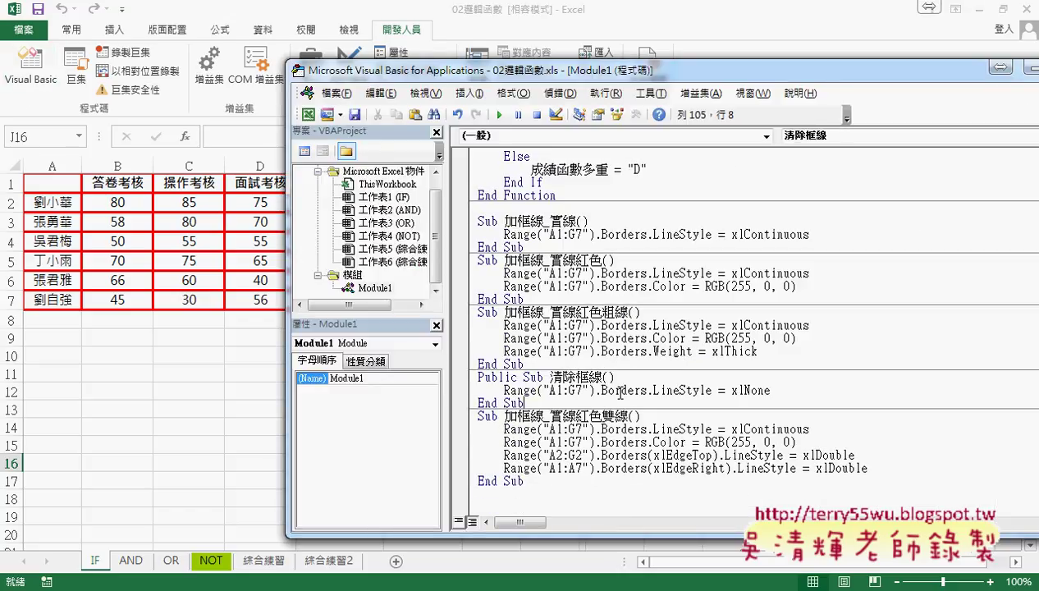
click(620, 390)
click(499, 114)
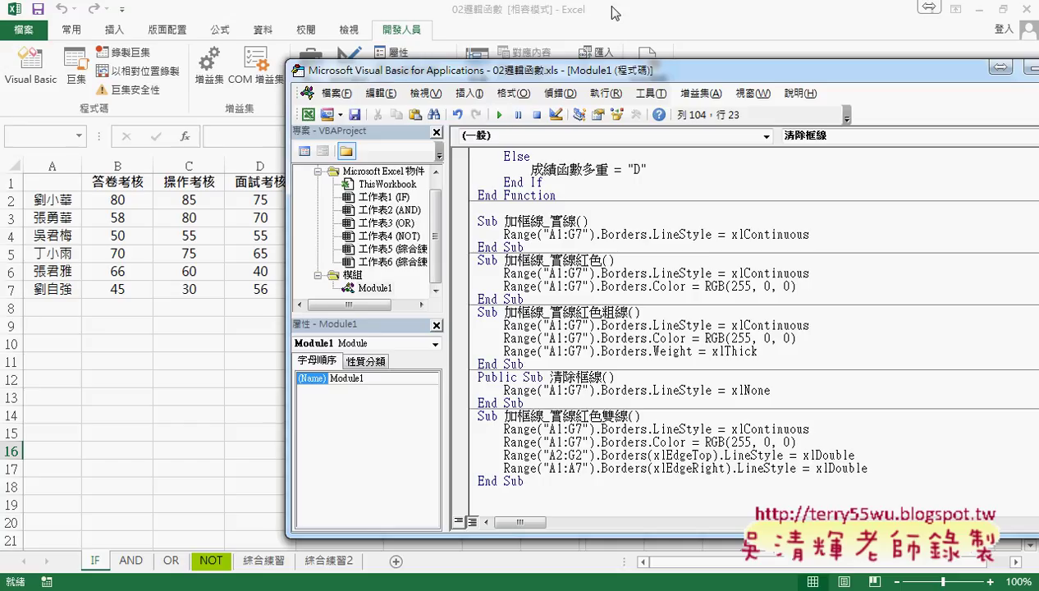
click(658, 13)
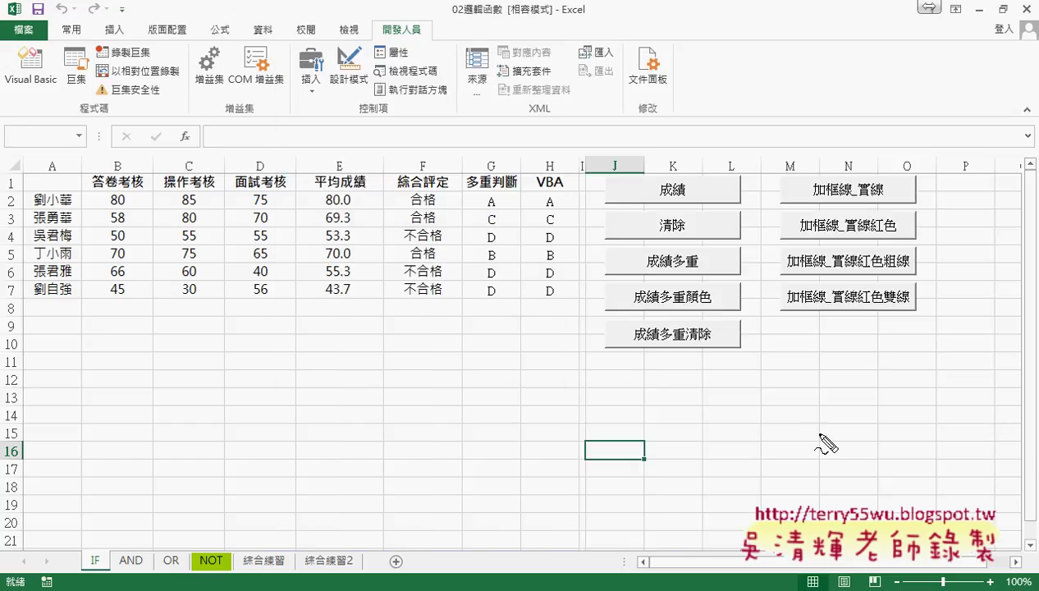
drag(894, 235, 841, 242)
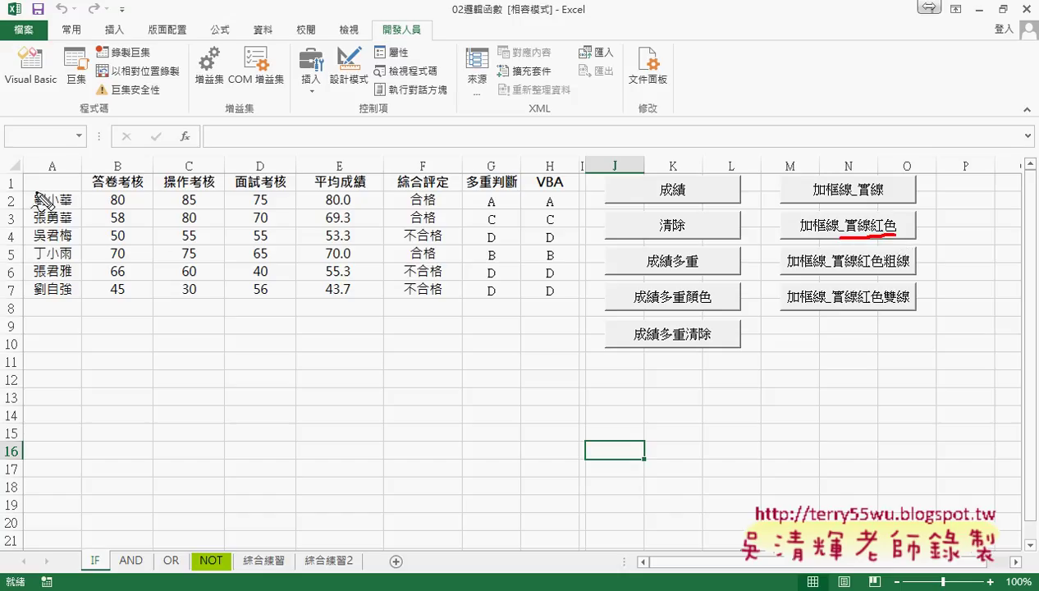
drag(34, 194, 563, 184)
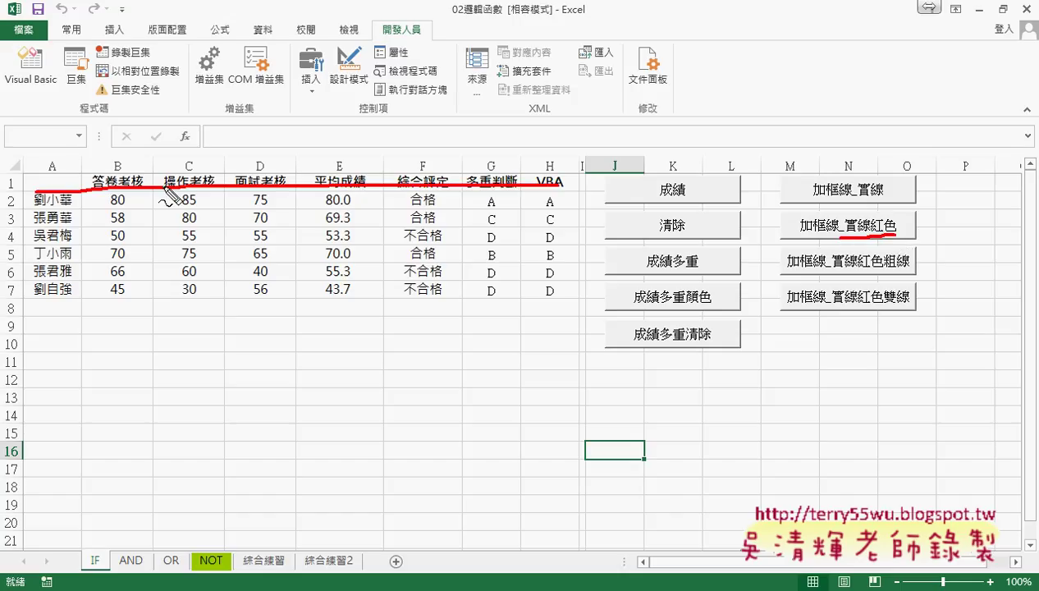
drag(36, 194, 551, 204)
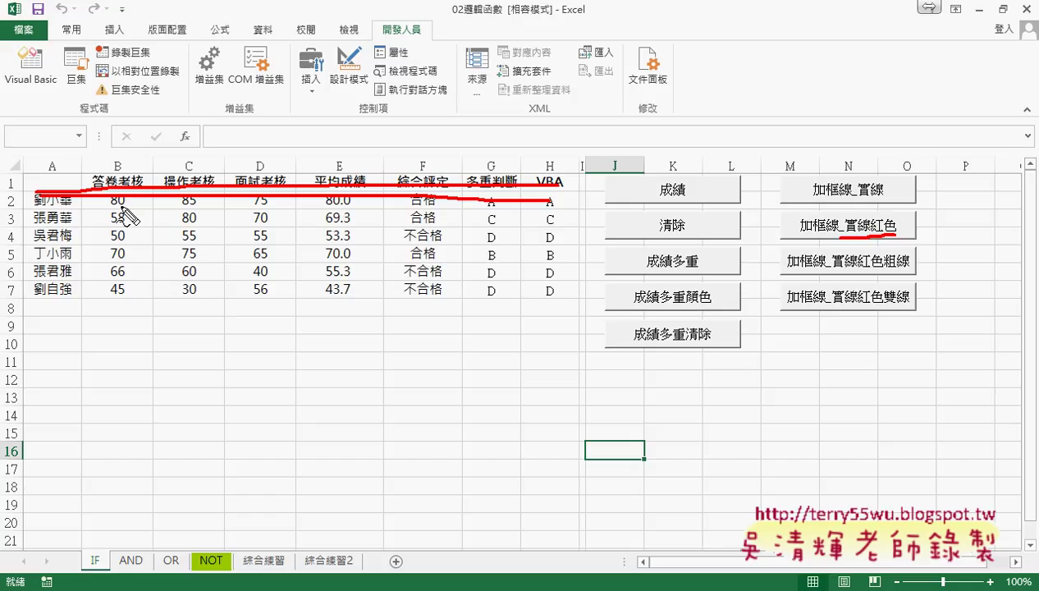
drag(72, 170, 72, 293)
drag(78, 171, 77, 300)
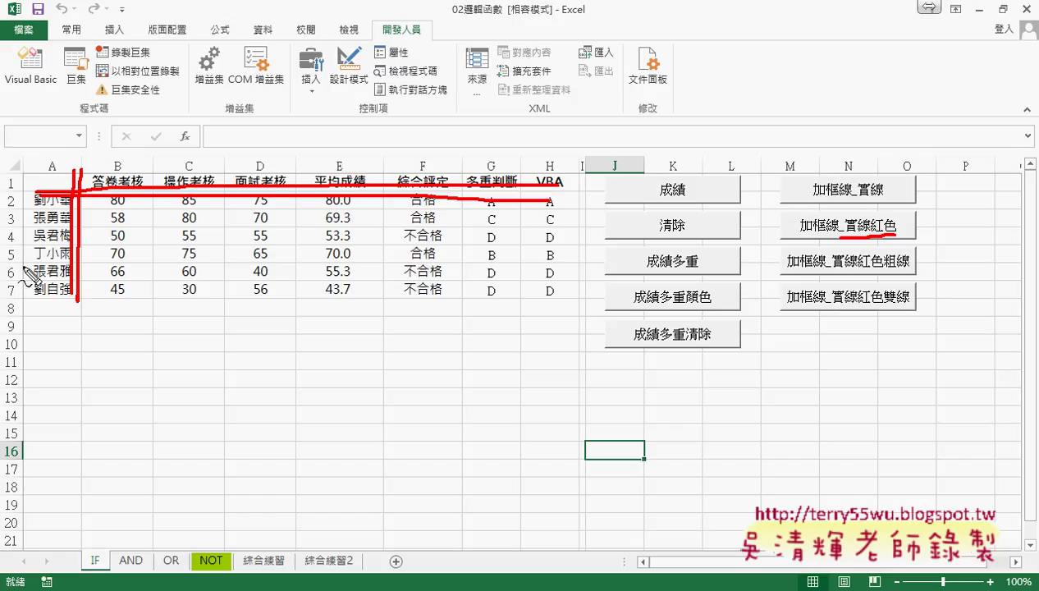
key(Escape)
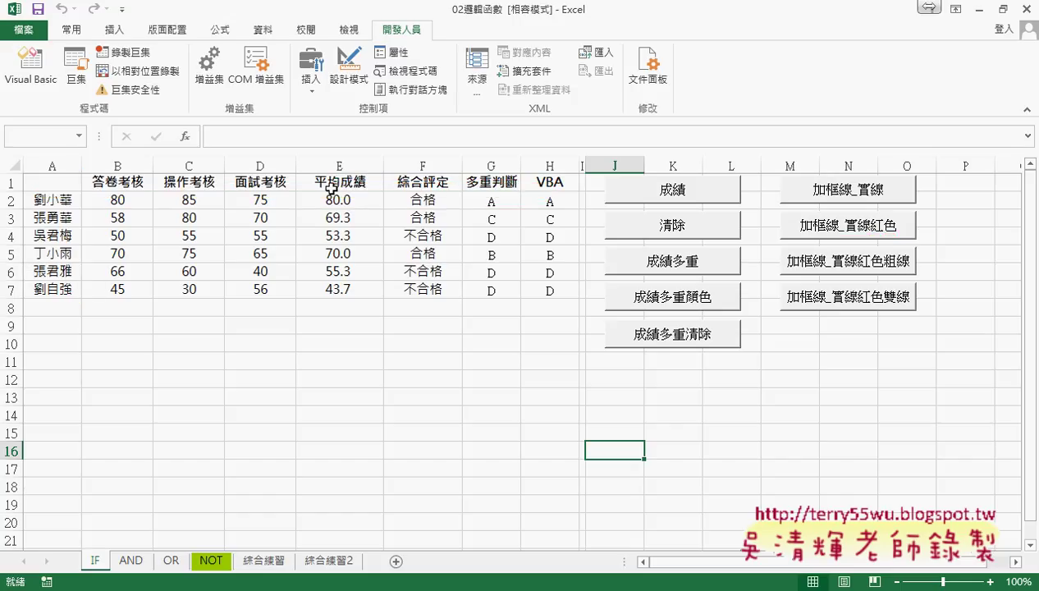
- Run the 加框線_實線紅色雙線 macro to give A1:G7 red borders with double lines
click(875, 401)
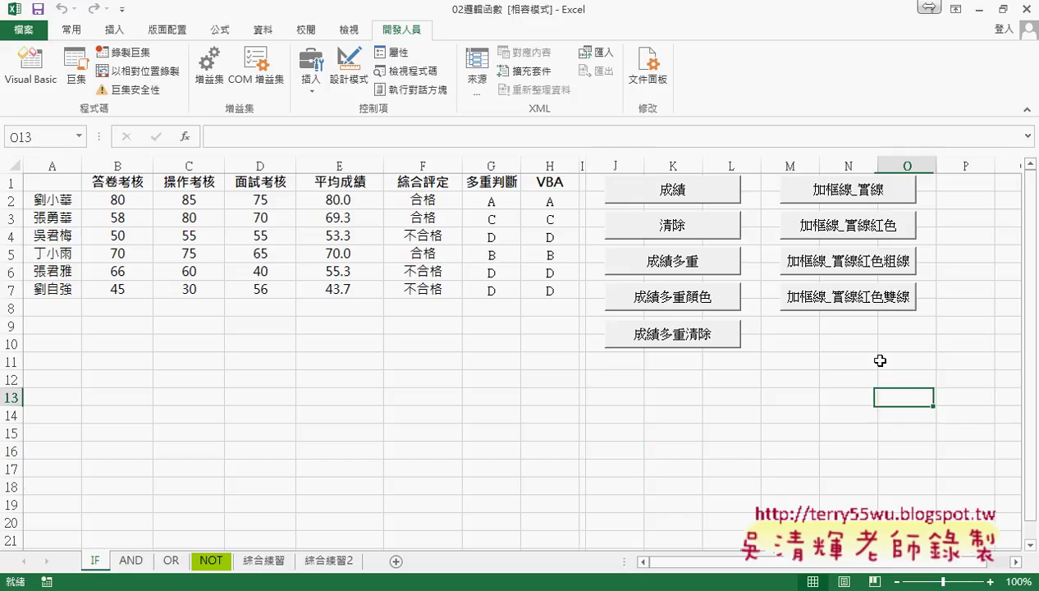
click(856, 302)
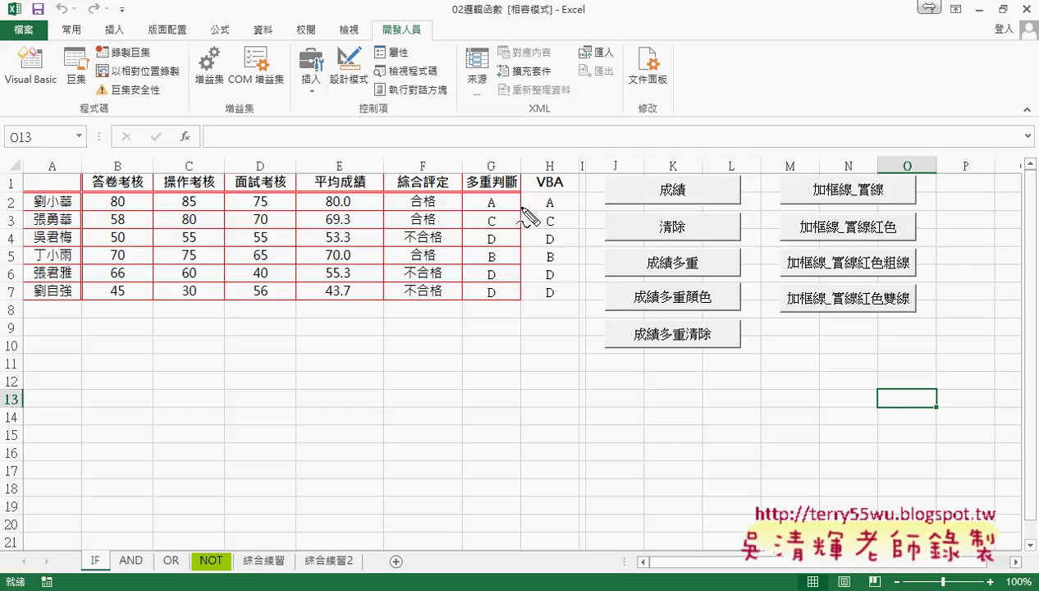
drag(881, 198, 808, 200)
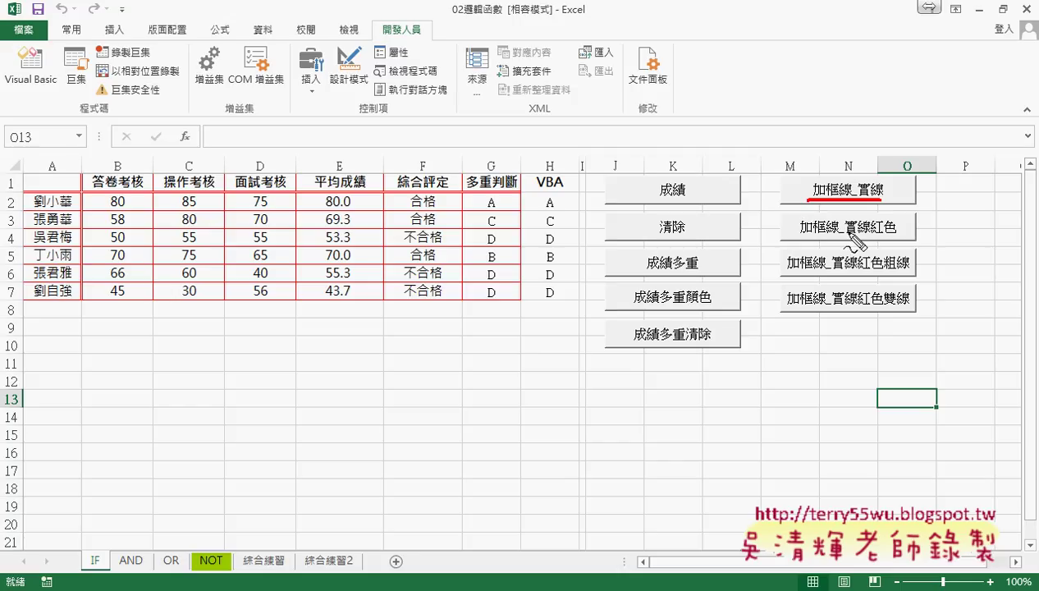
mouse_move(867, 236)
mouse_down()
mouse_move(855, 236)
mouse_move(887, 236)
mouse_up()
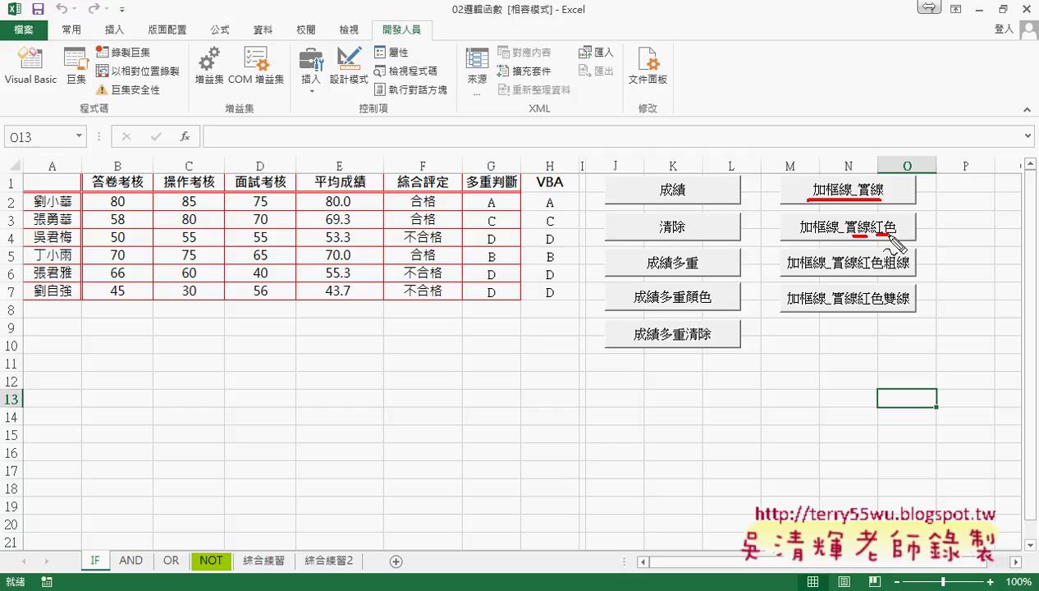
drag(890, 268, 905, 267)
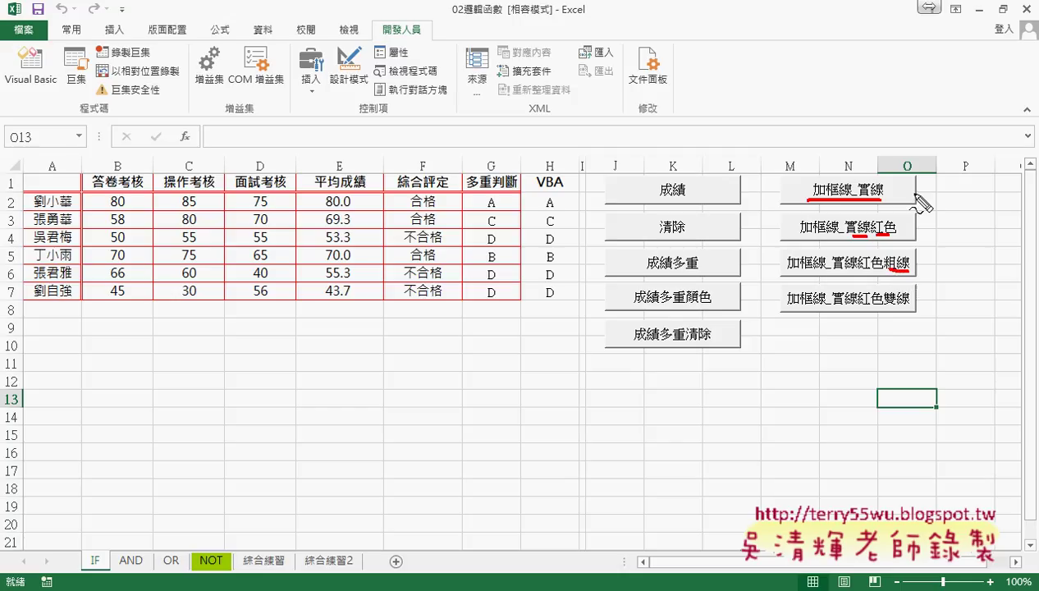
mouse_move(904, 182)
mouse_down()
mouse_move(898, 230)
mouse_move(921, 281)
mouse_up()
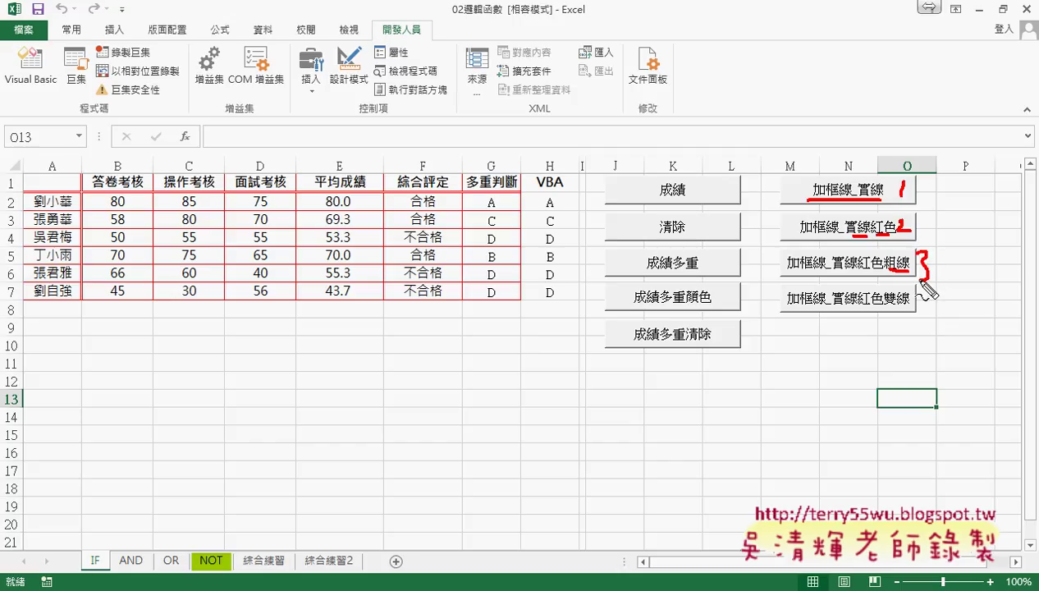
drag(829, 310, 911, 312)
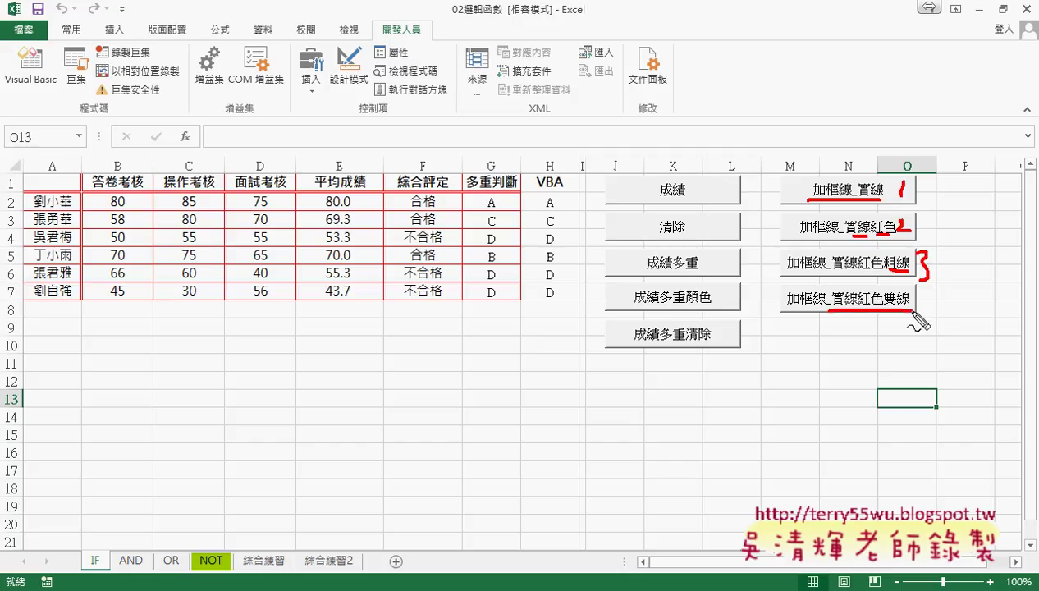
drag(922, 223, 945, 213)
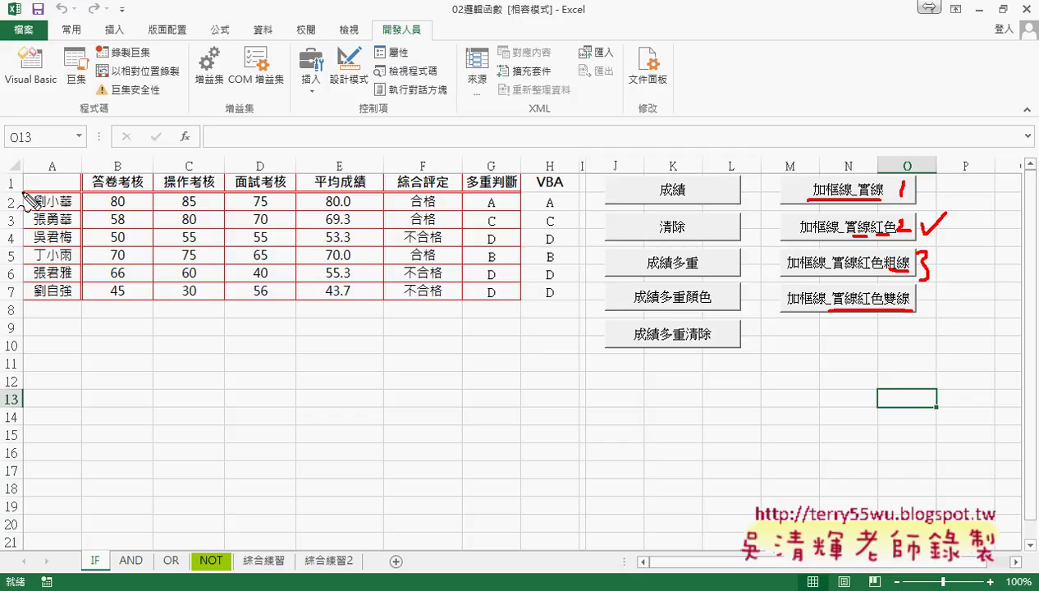
mouse_move(21, 222)
mouse_down()
mouse_move(519, 220)
mouse_move(79, 211)
mouse_up()
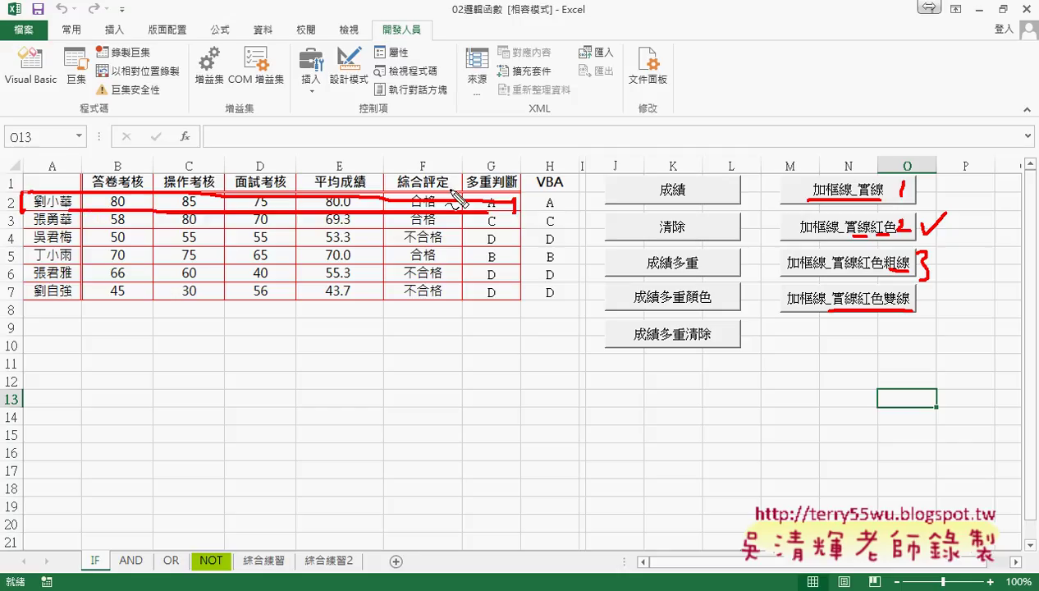
drag(85, 169, 89, 289)
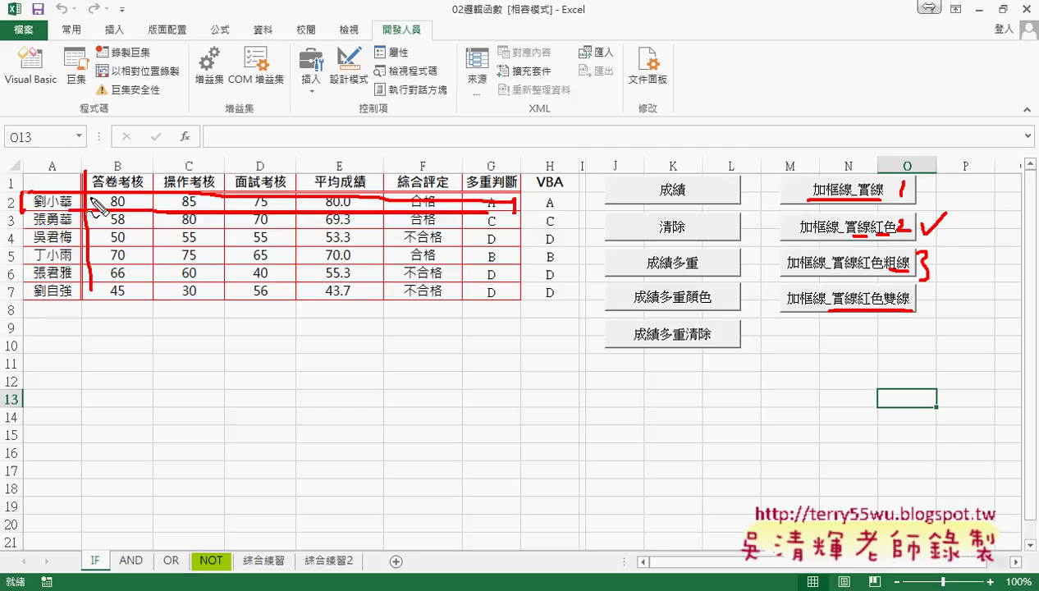
drag(90, 174, 96, 285)
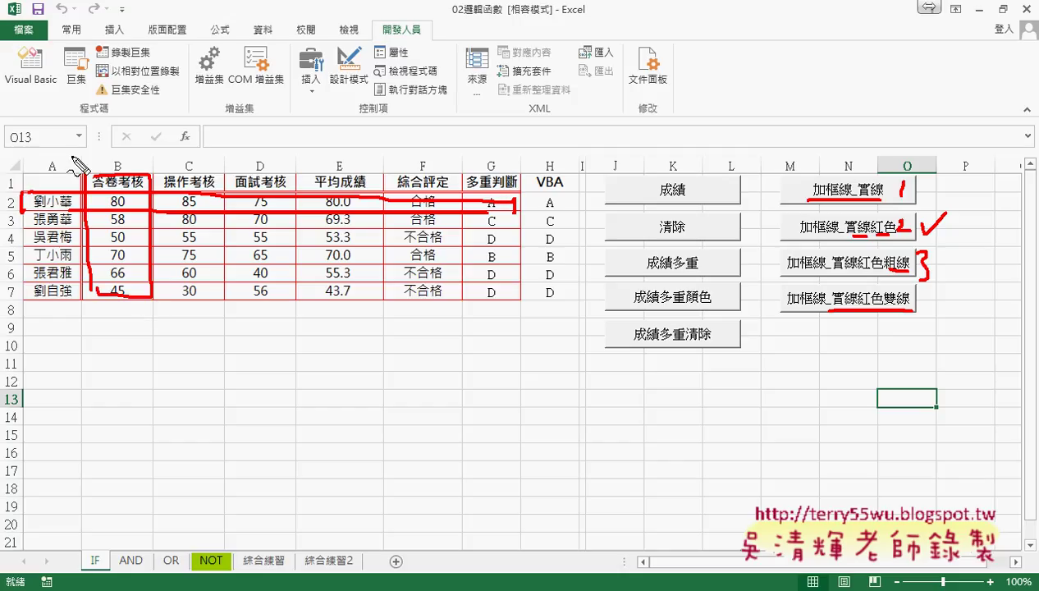
drag(78, 163, 103, 171)
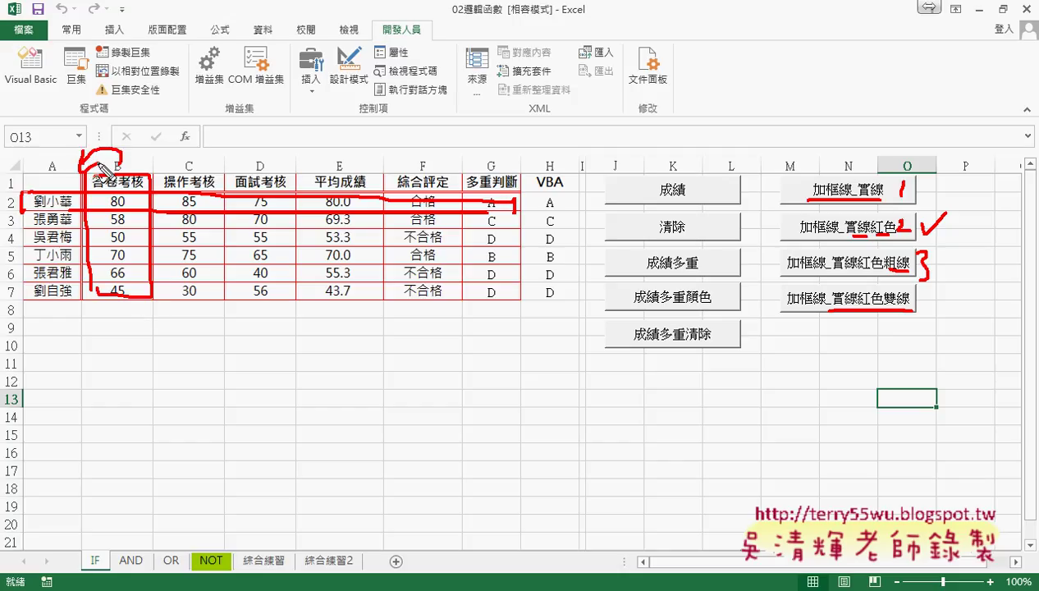